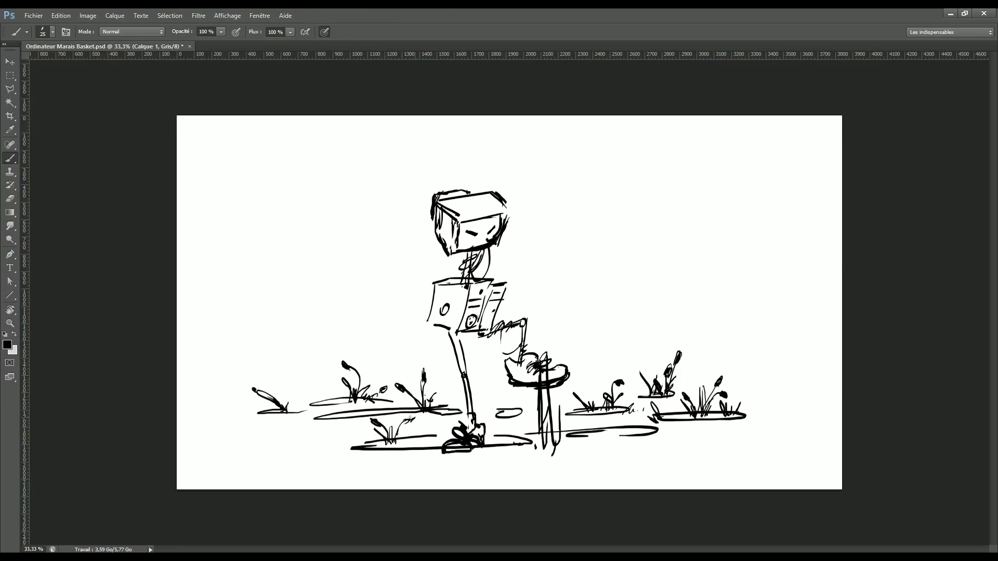
Trim the bottom of the shoe and erase a stray arm stroke from the chest.
key("e")
left_click_drag(447, 450, 483, 447)
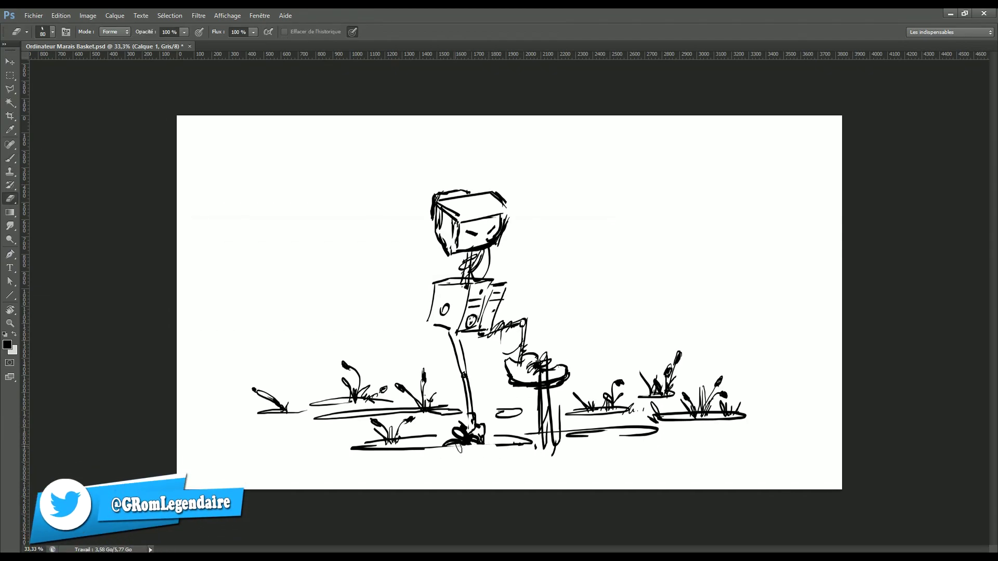
key("b")
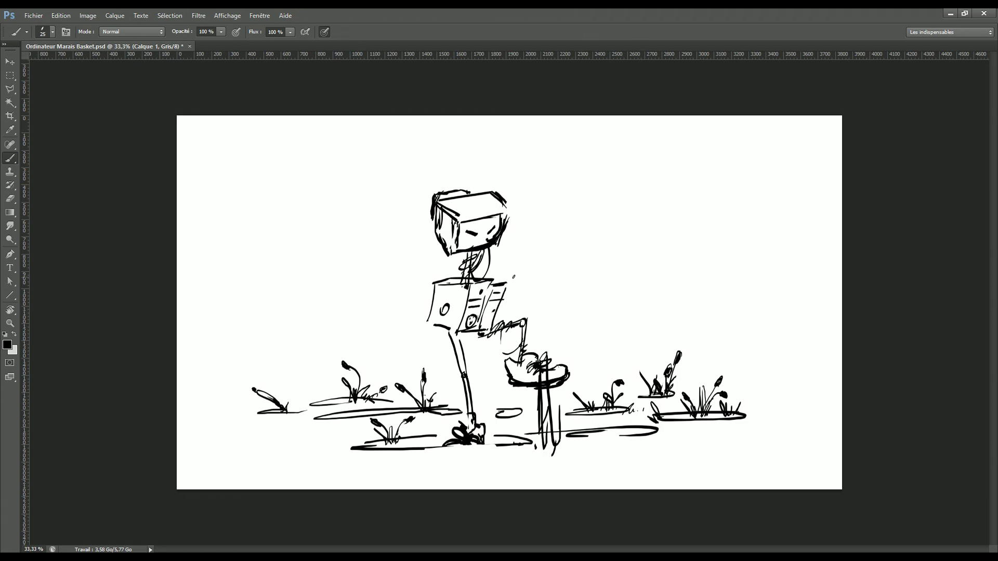
mouse_move(538, 252)
left_mouse_down()
mouse_move(493, 283)
mouse_move(543, 250)
left_mouse_up()
key("e")
left_click_drag(540, 252, 496, 282)
key("b")
Draw a hanging right arm with hand, a left arm with two arcs, and trim the head corner.
left_click_drag(558, 289, 560, 377)
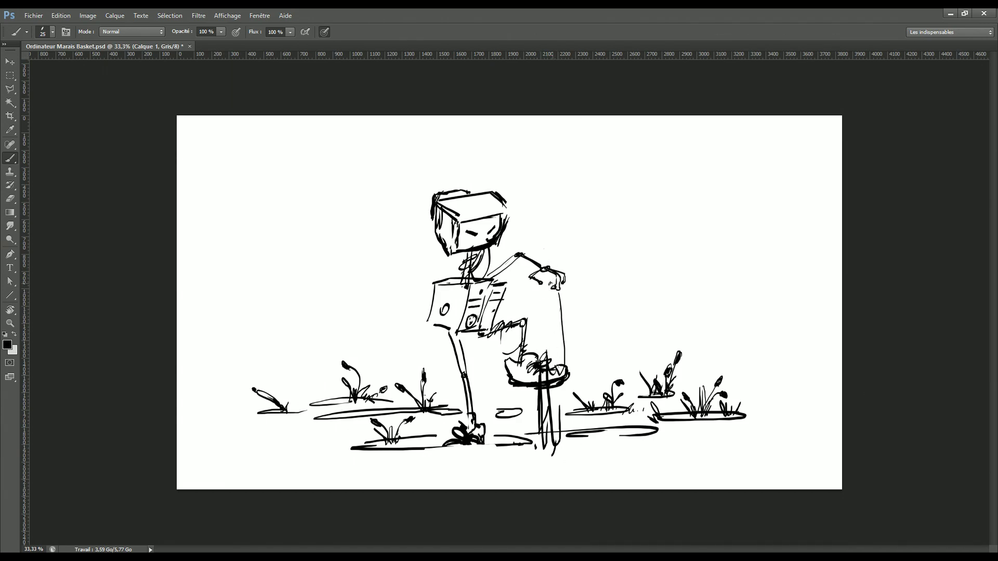
left_click_drag(575, 379, 564, 411)
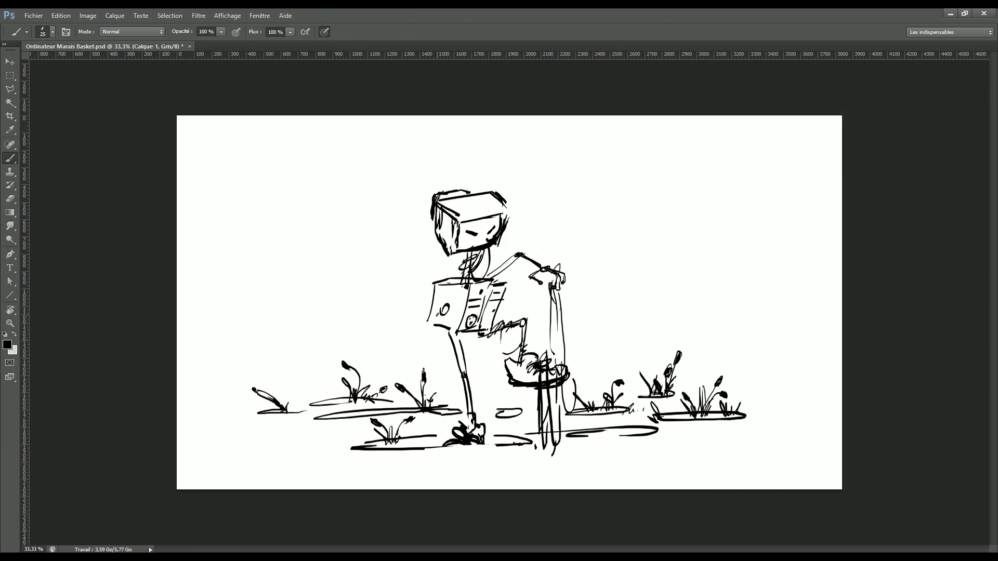
left_click_drag(442, 283, 395, 289)
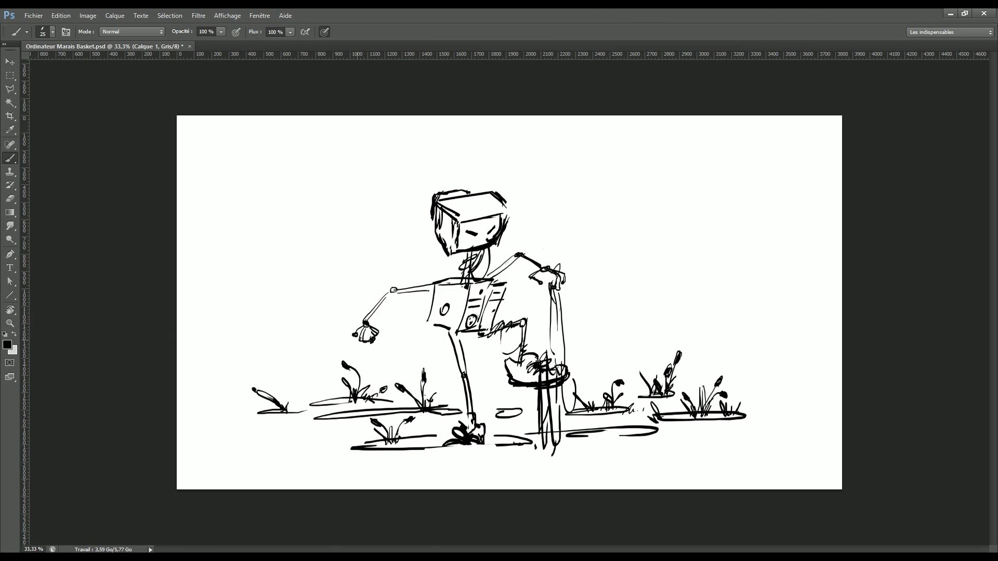
left_click_drag(370, 339, 508, 379)
left_click_drag(397, 375, 510, 385)
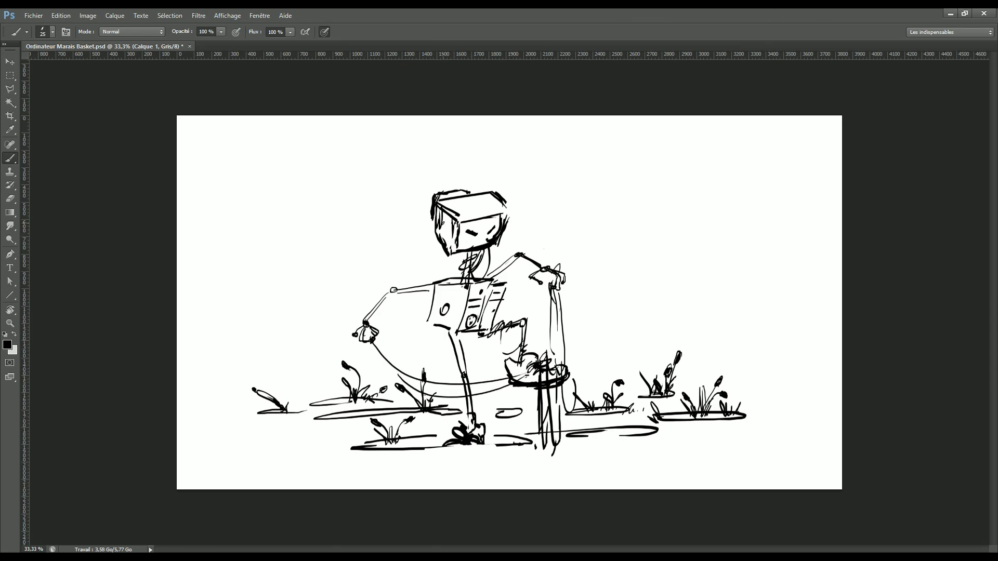
key("e")
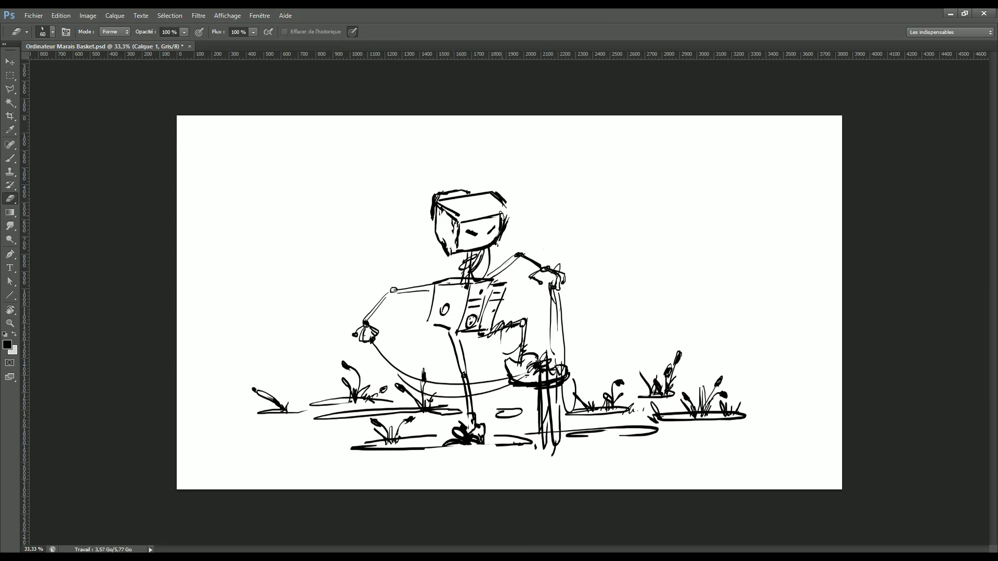
left_click_drag(489, 187, 511, 220)
Draw a laptop with keyboard keys in front of the robot, then flip the canvas horizontally.
key("b")
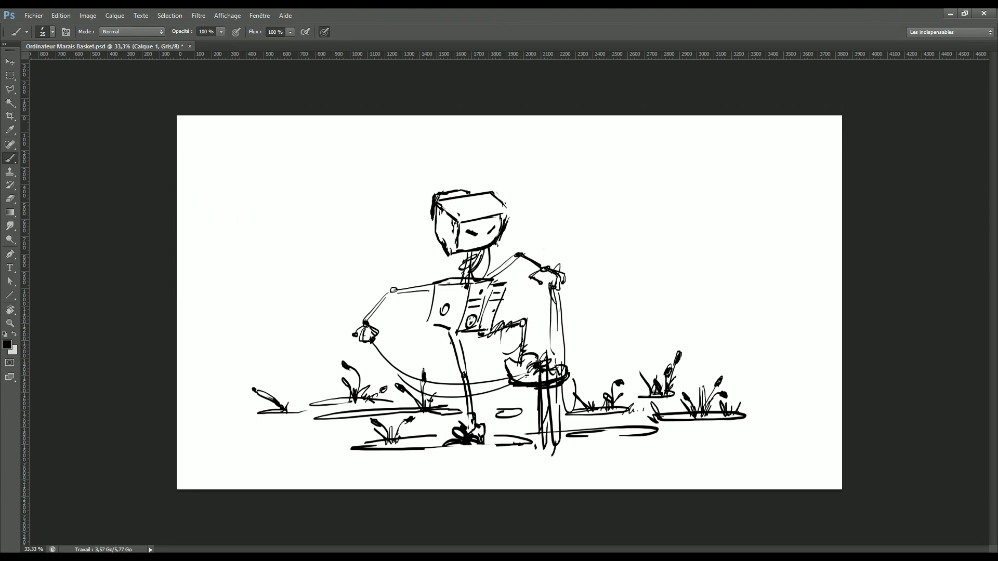
mouse_move(430, 329)
left_mouse_down()
mouse_move(487, 350)
mouse_move(462, 363)
left_mouse_up()
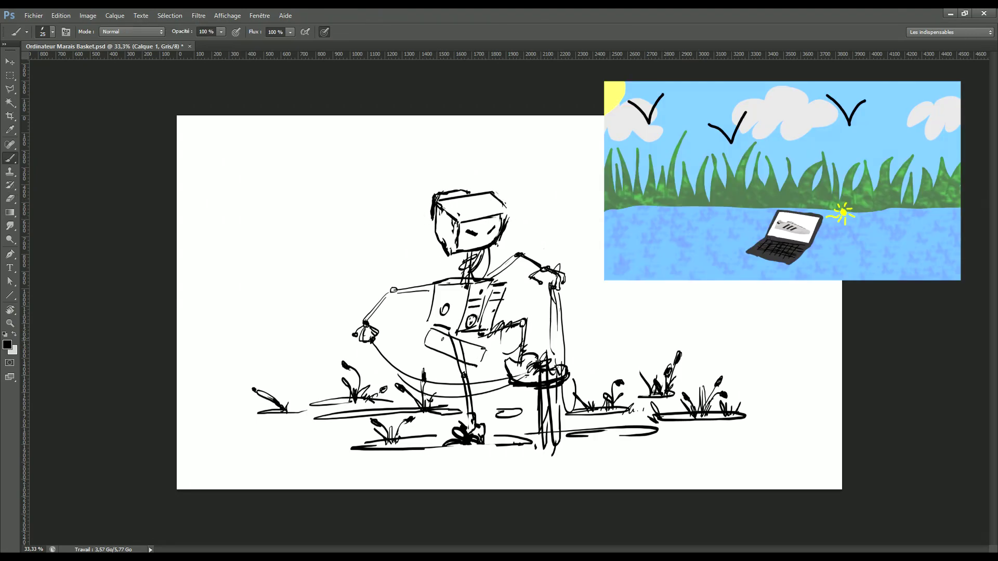
key("e")
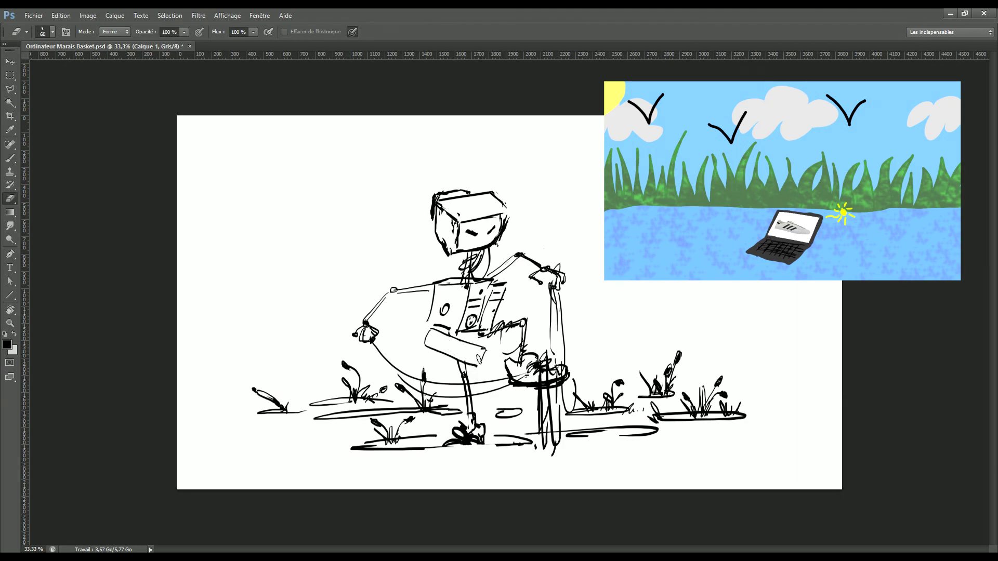
key("b")
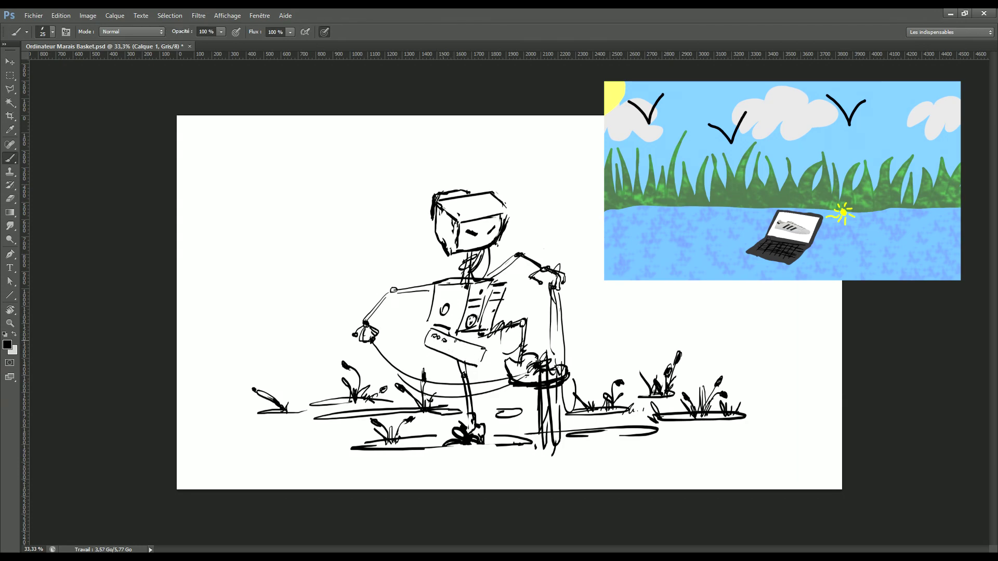
left_click_drag(430, 338, 465, 356)
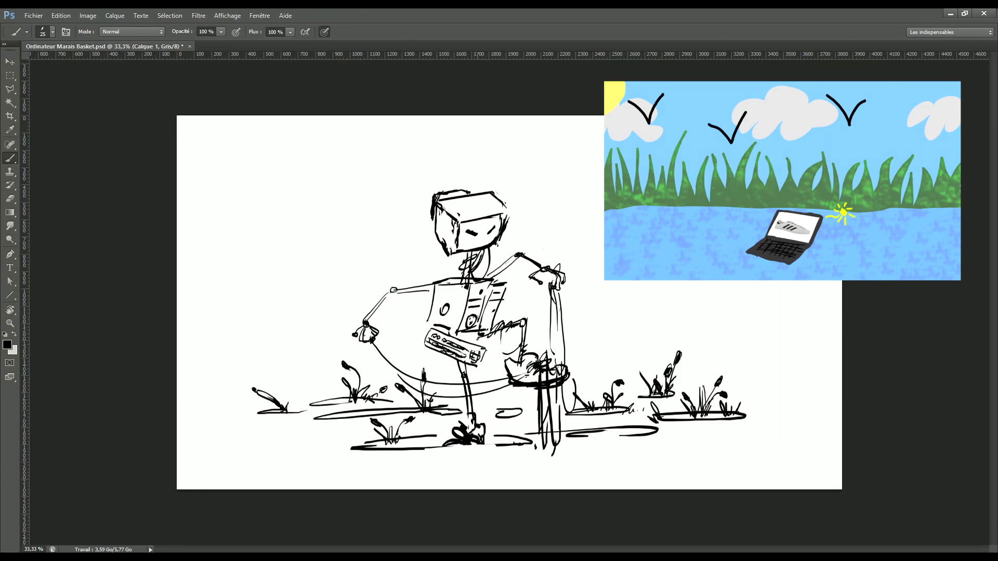
key("ctrl+shift+h")
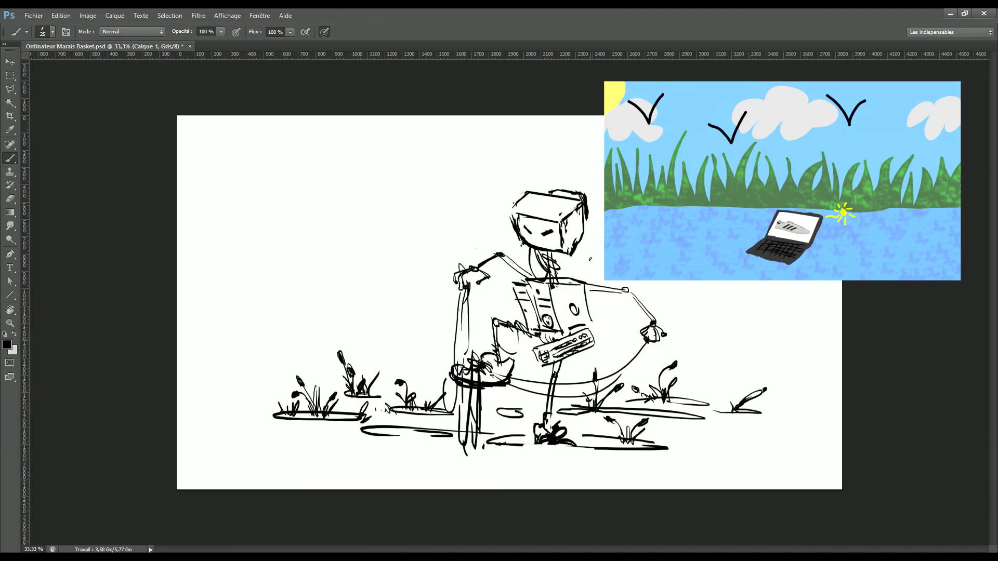
Draw the long ground line, a right grass tuft, the pond outline and lower-left shore lines.
mouse_move(383, 447)
left_mouse_down()
mouse_move(373, 469)
mouse_move(568, 466)
left_mouse_up()
mouse_move(675, 455)
left_mouse_down()
mouse_move(727, 439)
mouse_move(794, 461)
left_mouse_up()
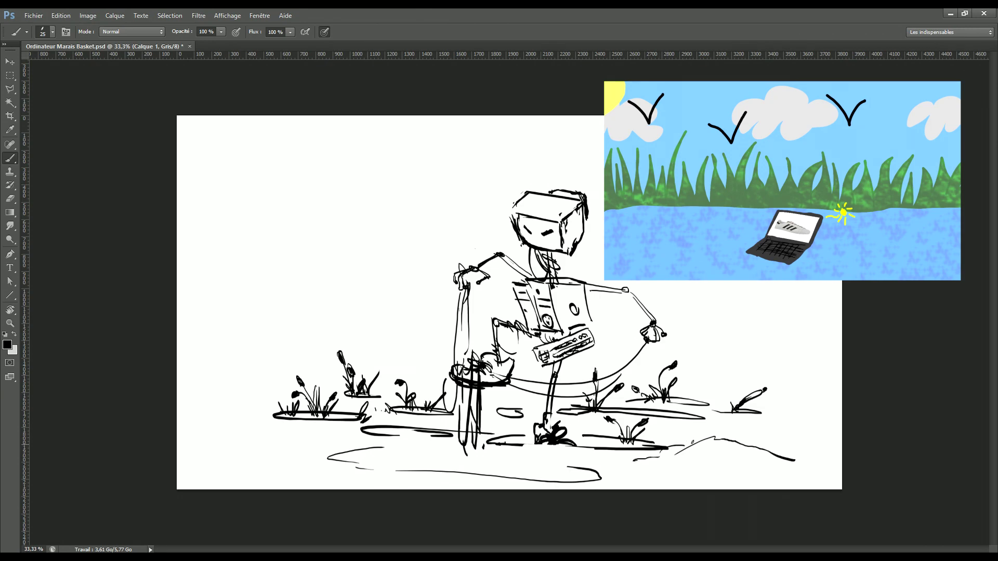
left_click_drag(691, 448, 697, 428)
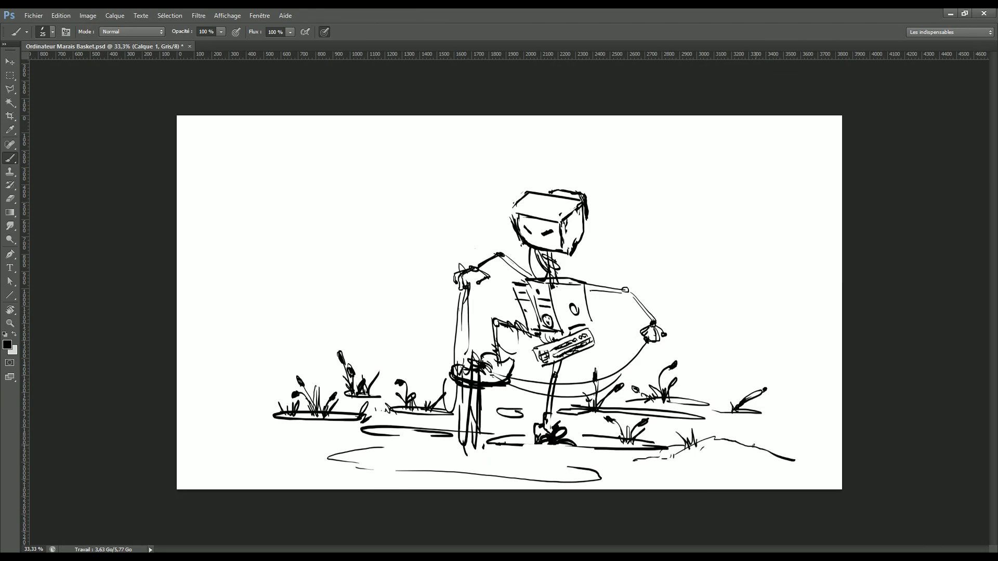
key("bracketright")
mouse_move(314, 434)
left_mouse_down()
mouse_move(296, 460)
mouse_move(368, 440)
left_mouse_up()
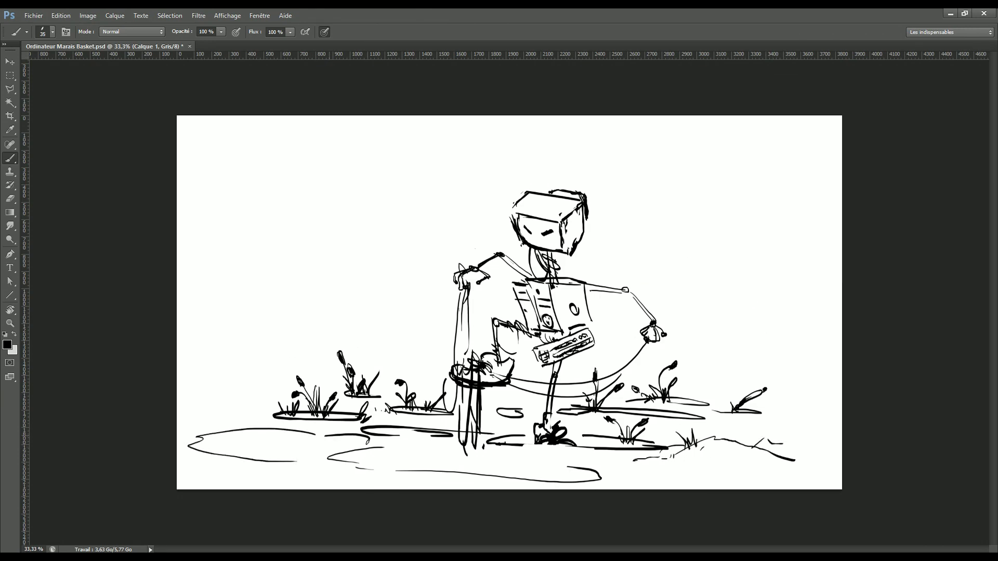
left_click_drag(211, 403, 260, 400)
left_click_drag(237, 412, 257, 410)
left_click_drag(196, 400, 225, 434)
left_click_drag(229, 432, 235, 418)
With a larger brush, add tall lower-left reeds, two cattail heads and grass blades along the bottom.
key("bracketright")
mouse_move(244, 490)
left_mouse_down()
mouse_move(195, 425)
mouse_move(261, 402)
left_mouse_up()
mouse_move(283, 488)
left_mouse_down()
mouse_move(291, 439)
mouse_move(333, 448)
mouse_move(353, 436)
left_mouse_up()
left_click_drag(258, 403, 266, 376)
mouse_move(197, 401)
left_mouse_down()
mouse_move(185, 370)
mouse_move(197, 406)
left_mouse_up()
left_click_drag(257, 488, 270, 463)
left_click_drag(344, 489, 364, 488)
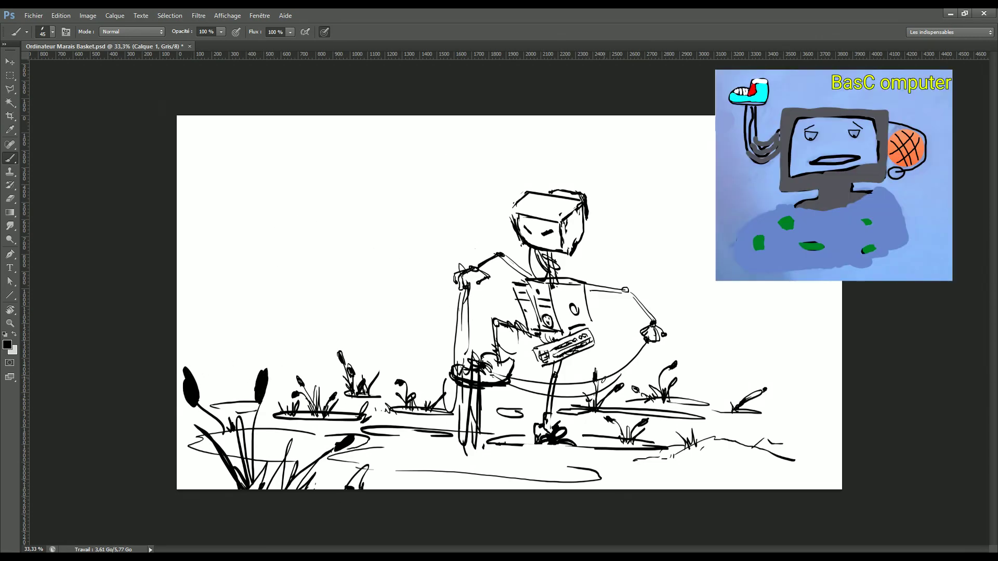
Try a freehand Lasso selection across the canvas and dismiss the no-pixels warning.
key("l")
right_click(10, 89)
left_click(57, 88)
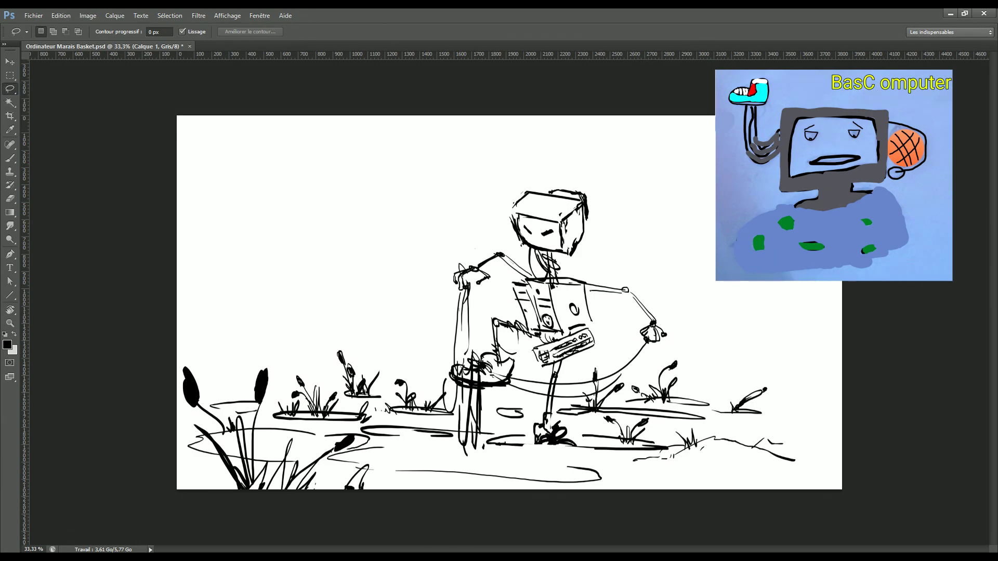
left_click_drag(691, 200, 347, 260)
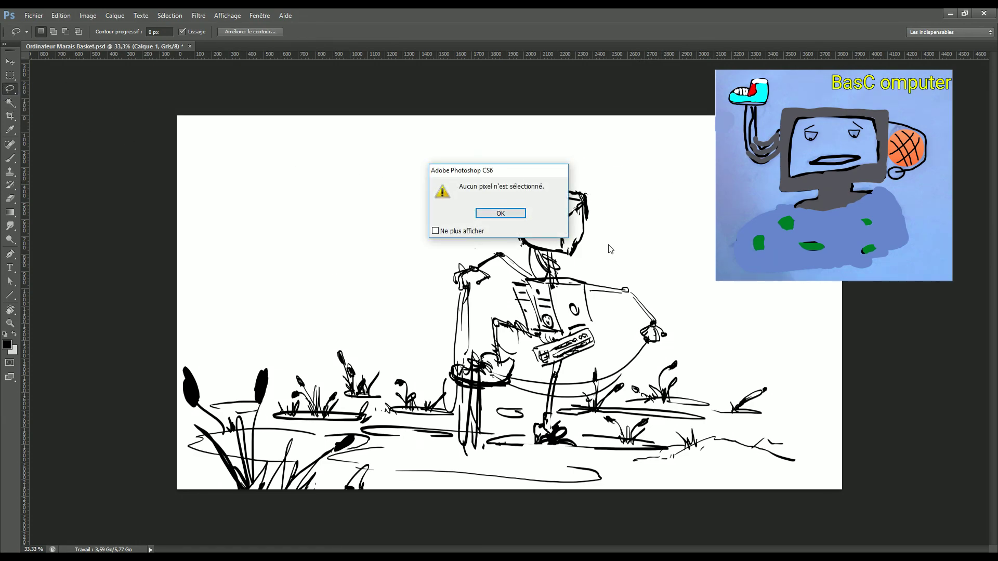
key("Return")
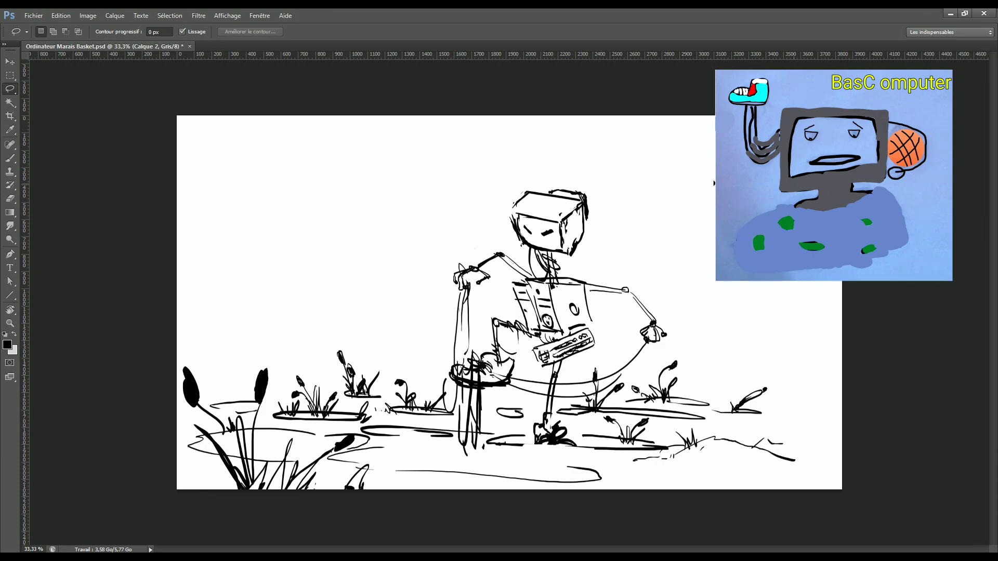
Set the foreground colour to grey 8b8b8b and choose a large brush preset.
key("i")
left_click(7, 344)
left_click(537, 271)
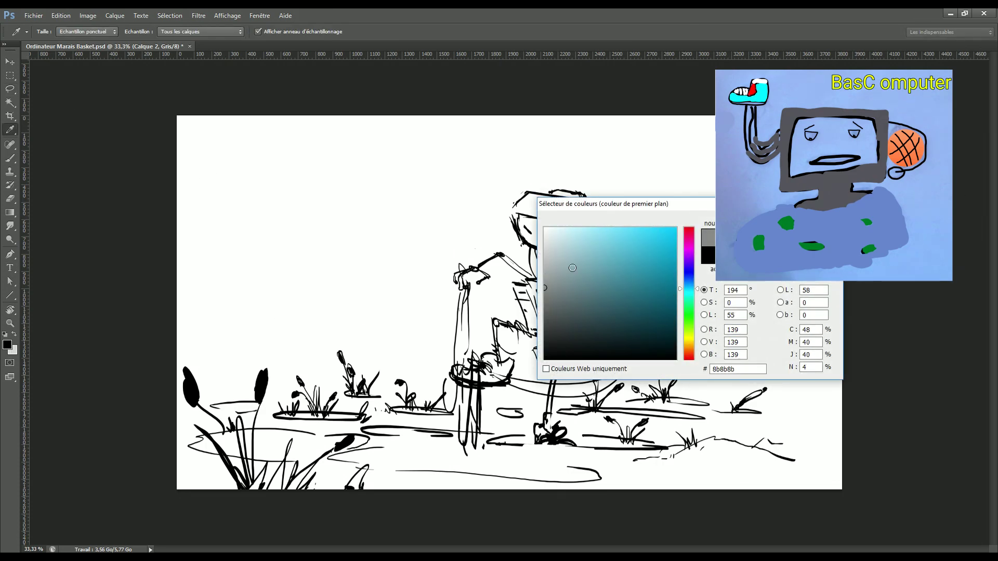
key("Return")
key("b")
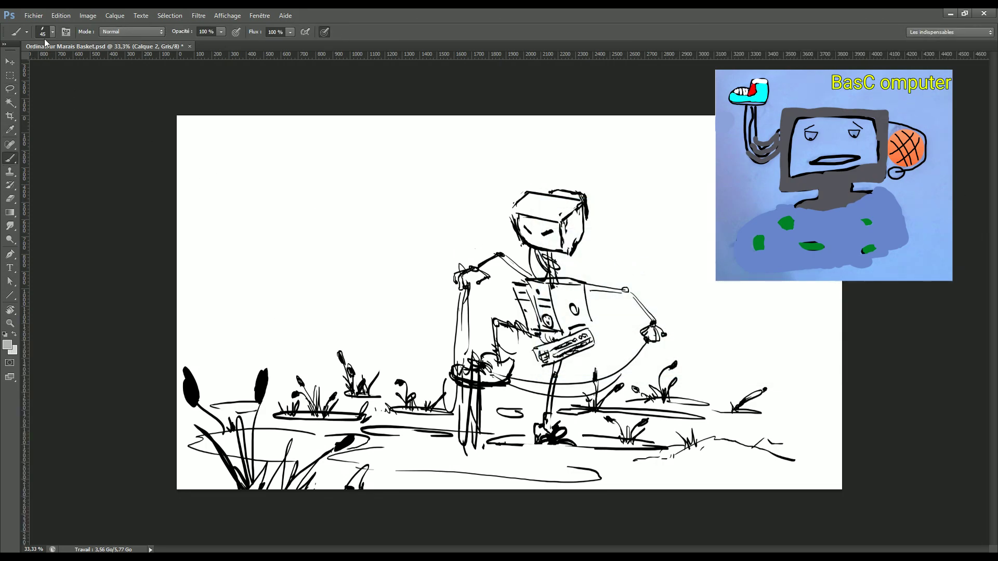
left_click(52, 31)
left_click_drag(333, 126, 327, 286)
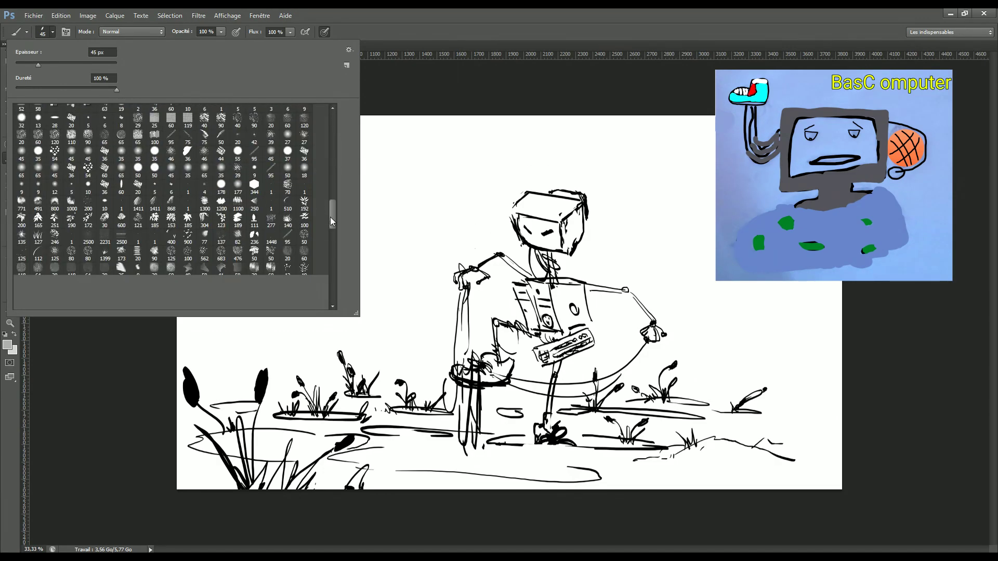
left_click(237, 285)
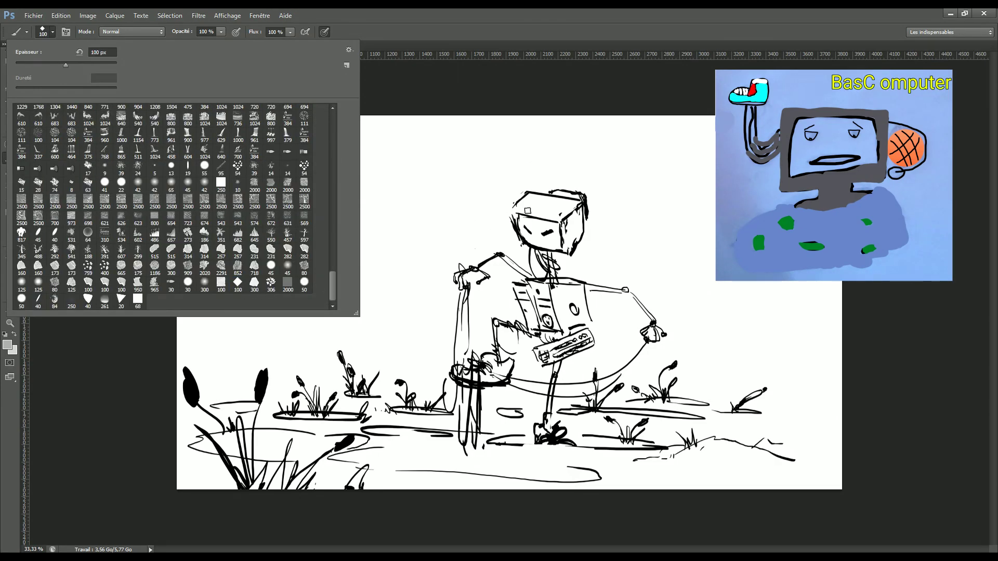
left_click(529, 201)
Shade the robot's head, keyboard, both arms, leg and foot in grey.
mouse_move(517, 199)
left_mouse_down()
mouse_move(537, 203)
mouse_move(569, 309)
left_mouse_up()
key("bracketright")
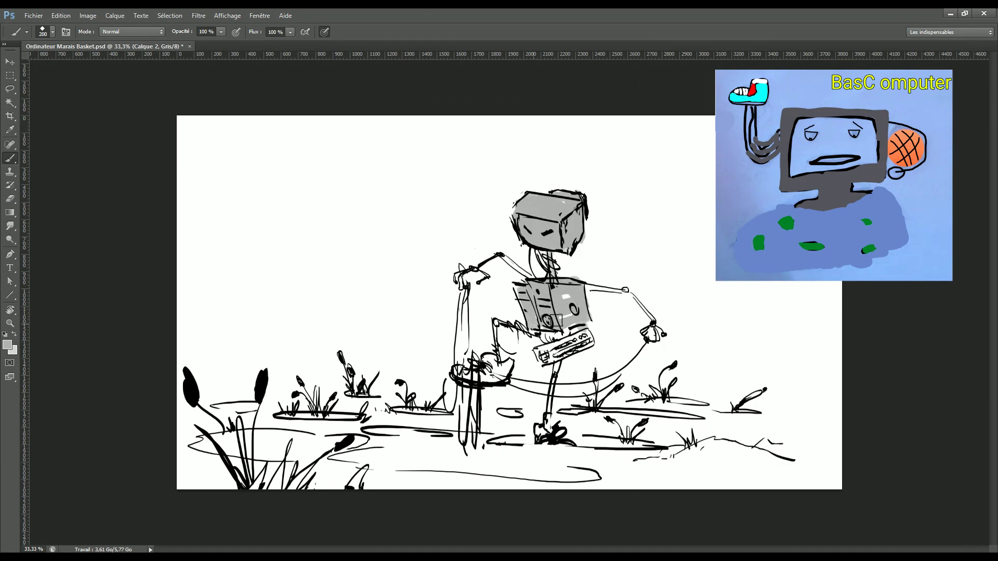
left_click_drag(535, 354, 543, 356)
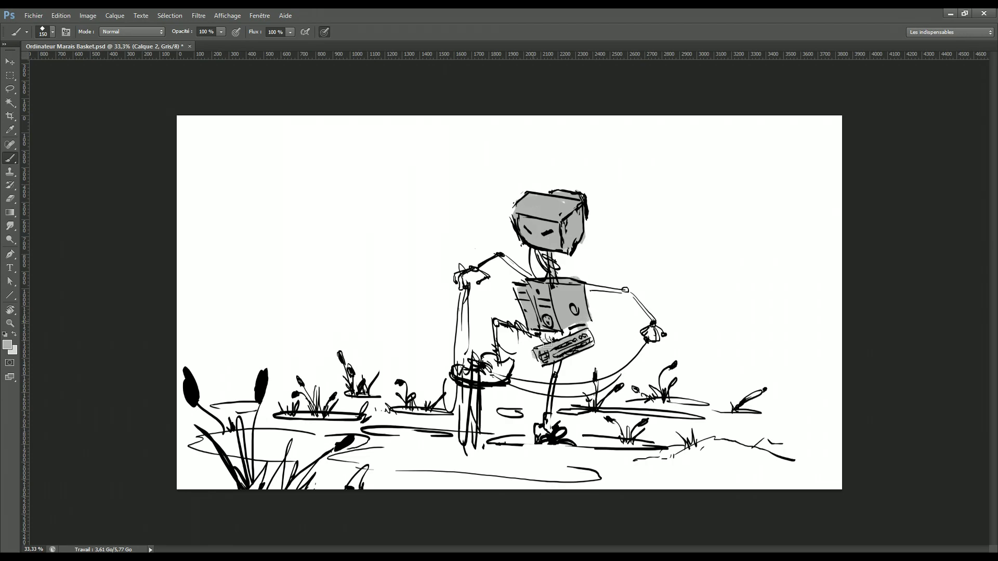
mouse_move(581, 286)
left_mouse_down()
mouse_move(625, 291)
mouse_move(657, 339)
left_mouse_up()
key("ctrl+z")
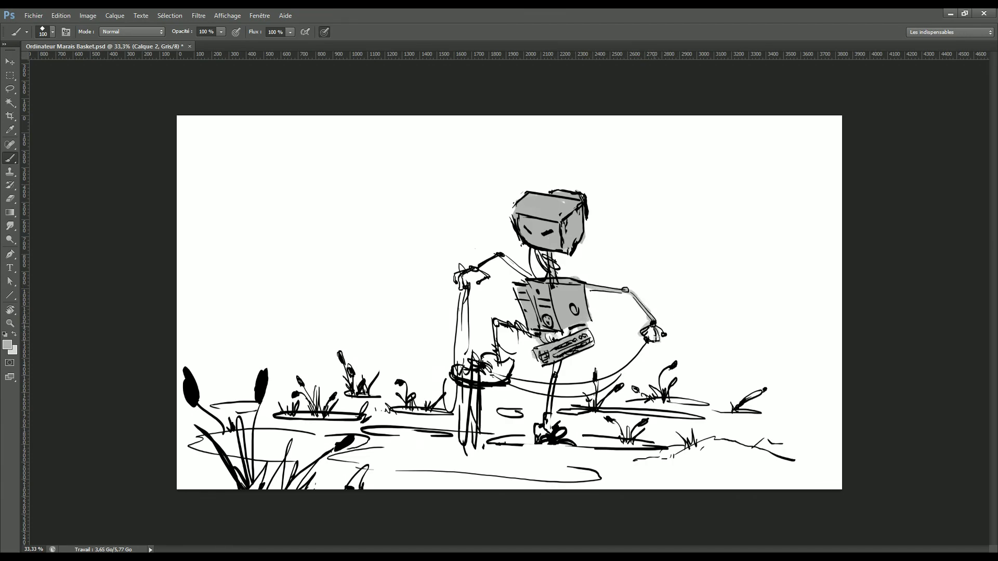
mouse_move(500, 255)
left_mouse_down()
mouse_move(514, 276)
mouse_move(462, 293)
left_mouse_up()
key("bracketright")
key("bracketright")
mouse_move(498, 323)
left_mouse_down()
mouse_move(538, 335)
mouse_move(494, 374)
mouse_move(543, 431)
left_mouse_up()
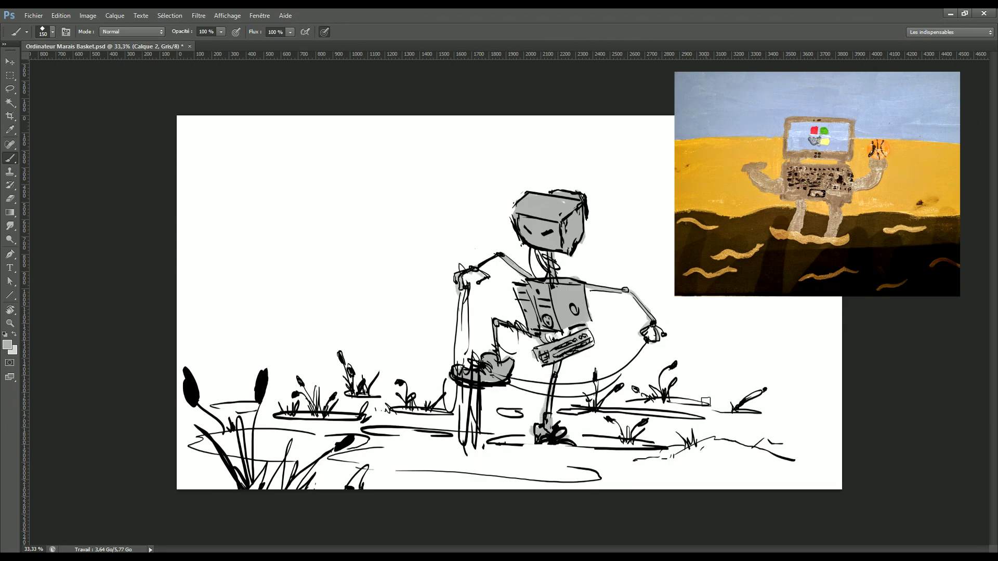
Pick a grey and paint a broad 400 px band along the bottom of the canvas.
left_click(8, 344)
left_click(646, 325)
key("Return")
key("bracketright")
key("bracketright")
key("bracketright")
mouse_move(603, 486)
left_mouse_down()
mouse_move(147, 482)
mouse_move(810, 467)
mouse_move(699, 425)
mouse_move(562, 423)
mouse_move(748, 442)
mouse_move(468, 452)
mouse_move(359, 442)
mouse_move(649, 468)
mouse_move(619, 449)
mouse_move(181, 429)
left_mouse_up()
Paint a lighter grey band on the right ground and a 200 px stroke along the pond.
left_click(7, 344)
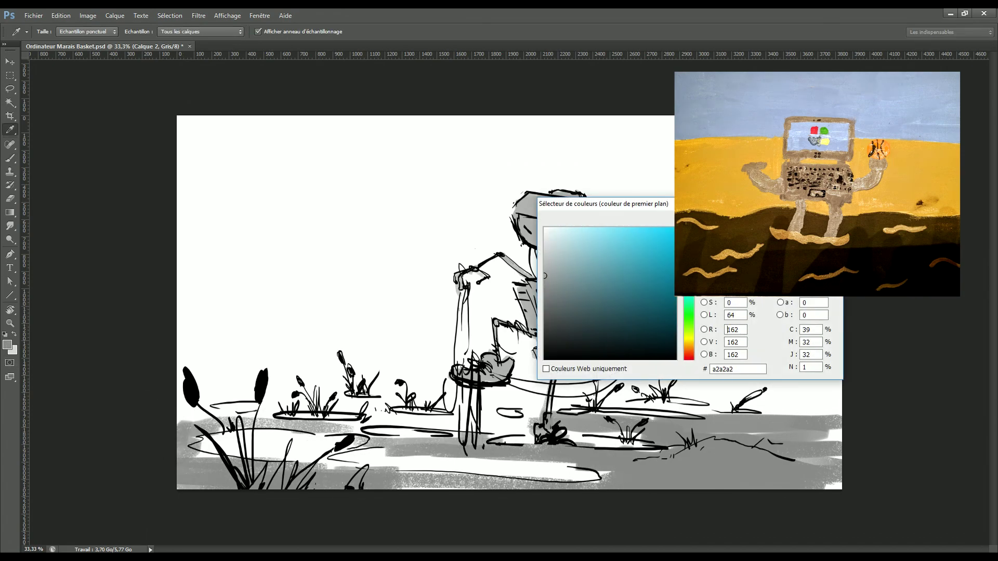
left_click(815, 213)
mouse_move(684, 415)
left_mouse_down()
mouse_move(774, 422)
mouse_move(757, 390)
mouse_move(760, 400)
left_mouse_up()
key("[")
key("[")
key("[")
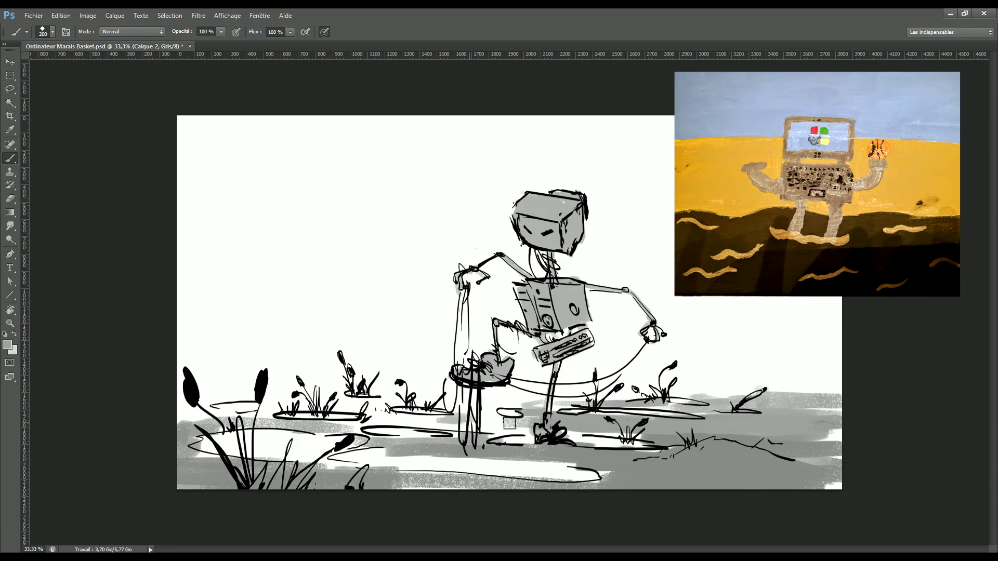
left_click_drag(375, 417, 248, 398)
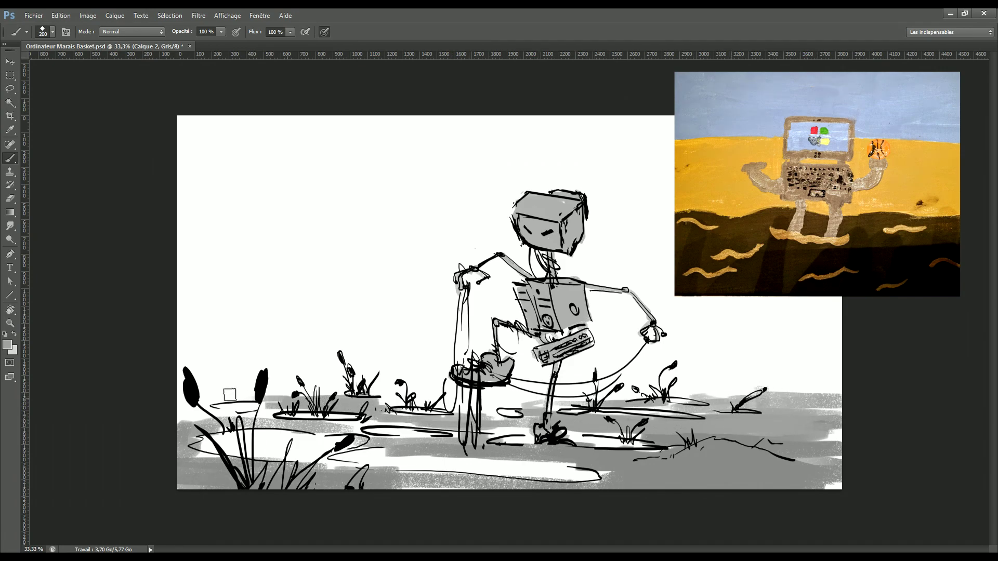
Paint new greys along the pond horizon, raising the water line and adding a right hill.
left_click(7, 344)
key("Return")
left_click_drag(237, 397, 836, 389)
left_click(7, 344)
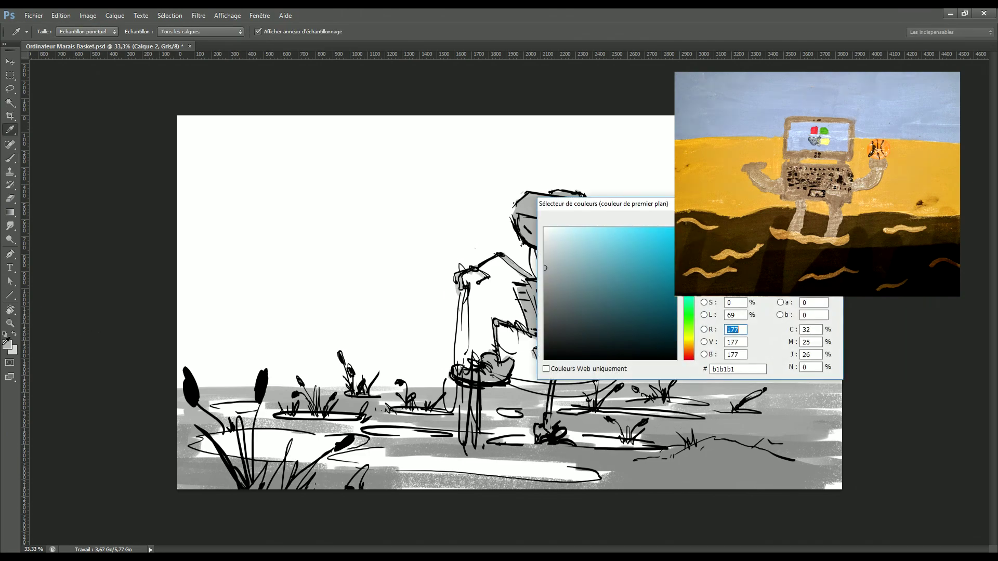
key("Return")
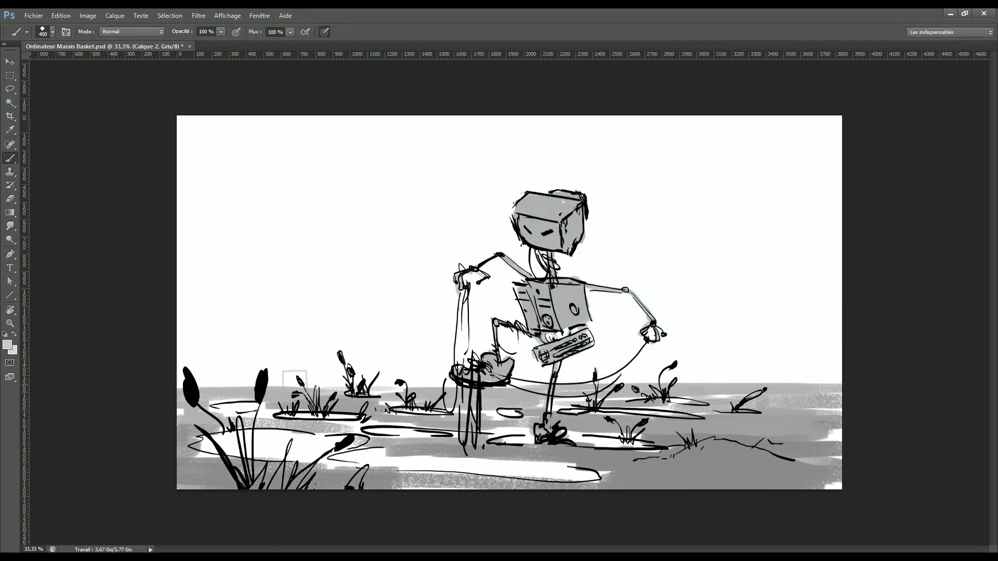
left_click_drag(837, 370, 264, 385)
mouse_move(357, 386)
left_mouse_down()
mouse_move(122, 389)
mouse_move(267, 367)
mouse_move(738, 359)
mouse_move(725, 348)
left_mouse_up()
left_click(7, 344)
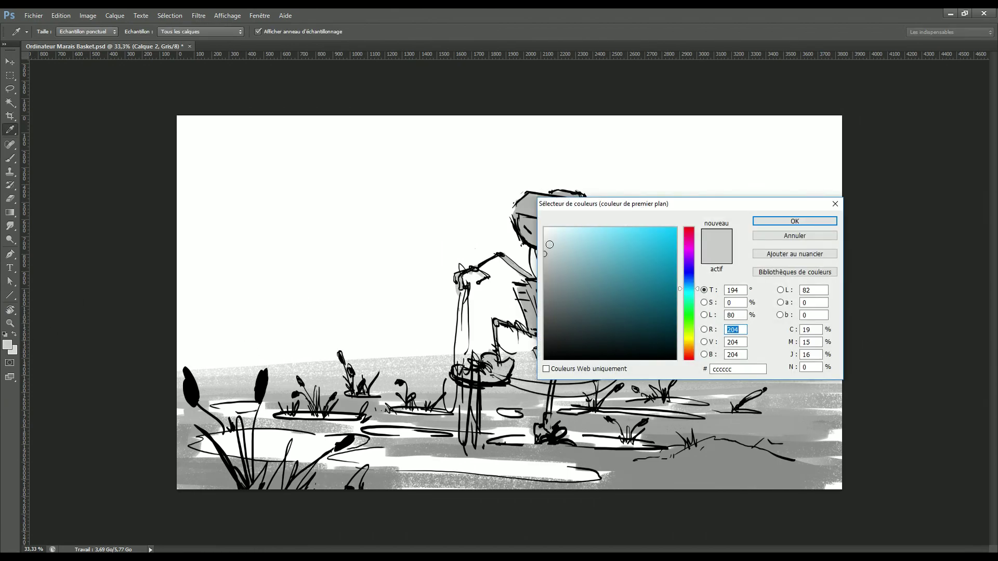
key("Return")
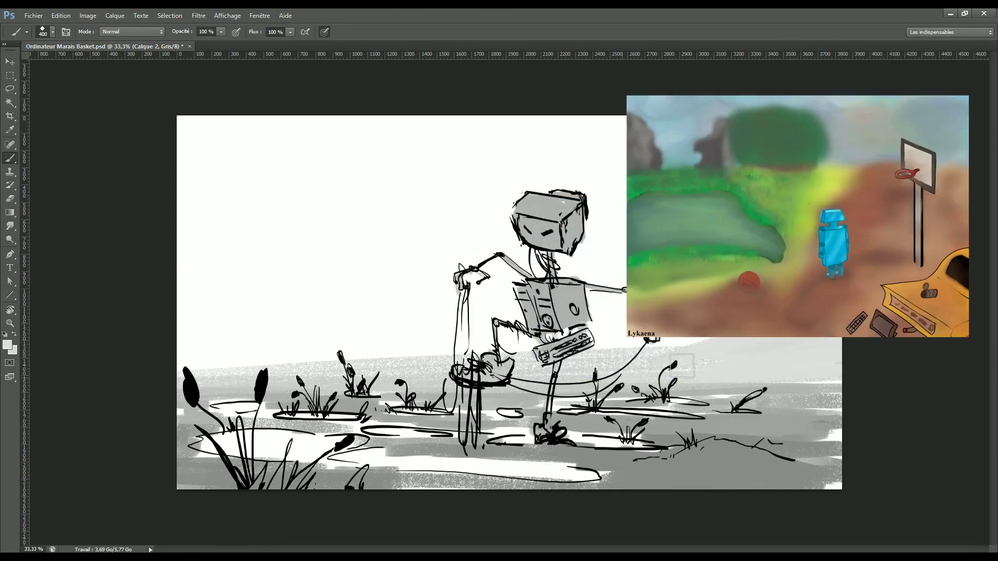
Paint light-grey distant hills along the left horizon, then duplicate the layer with Ctrl+J.
left_click_drag(180, 359, 432, 351)
left_click_drag(178, 346, 240, 361)
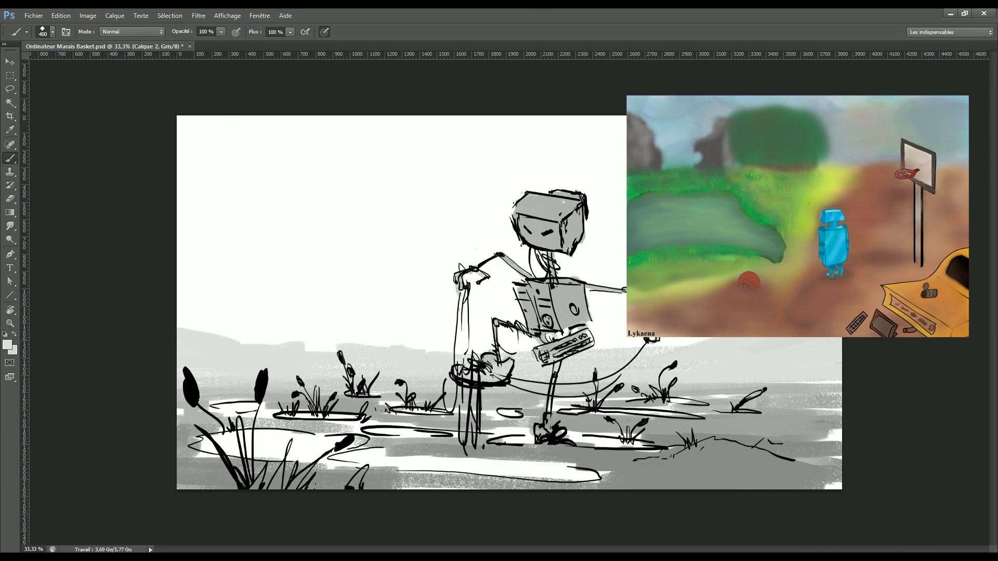
key("ctrl+j")
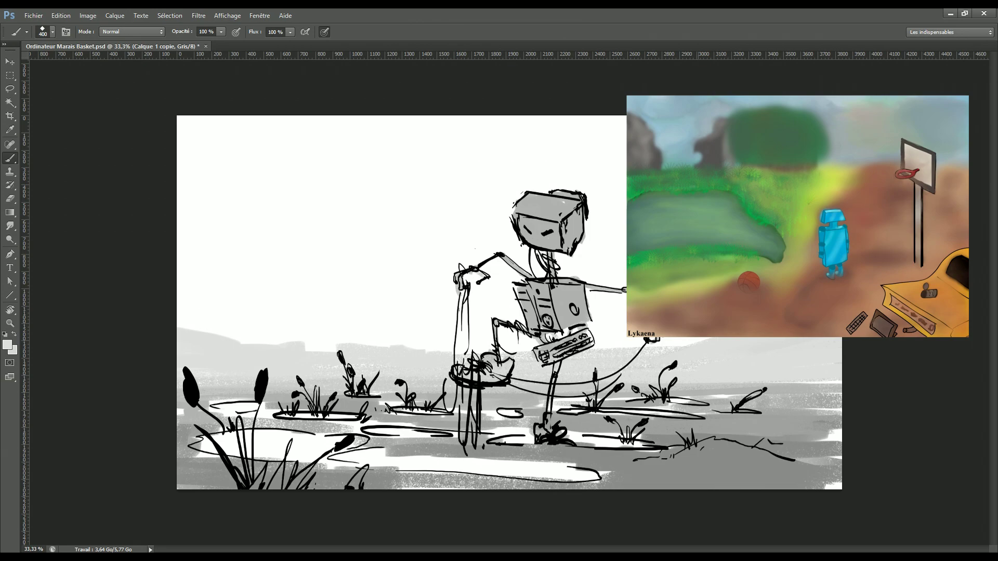
Flip the copied layer vertically, move it below the waterline, and add a layer mask.
key("ctrl+t")
right_click(645, 336)
left_click(675, 444)
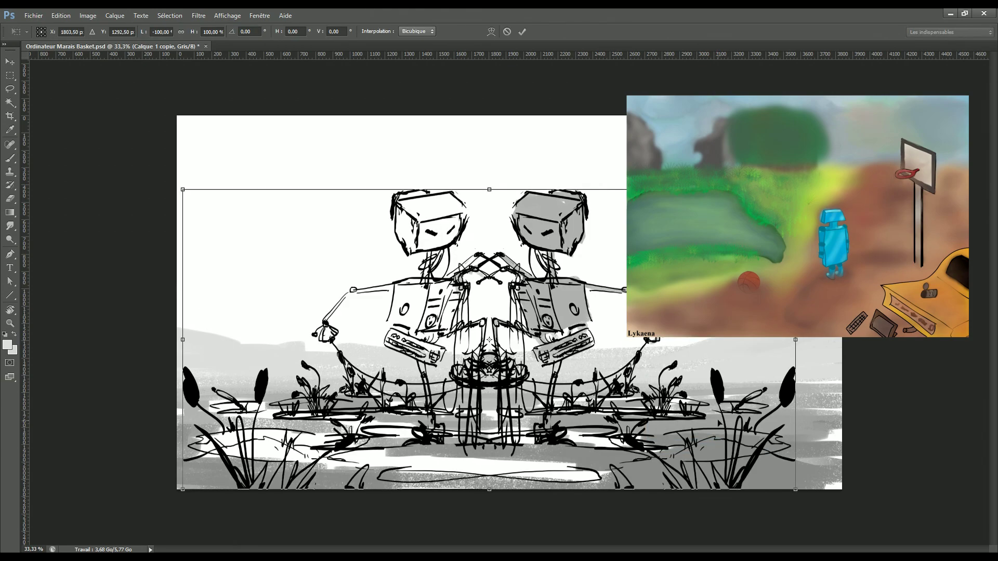
key("ctrl+z")
right_click(649, 338)
left_click(693, 498)
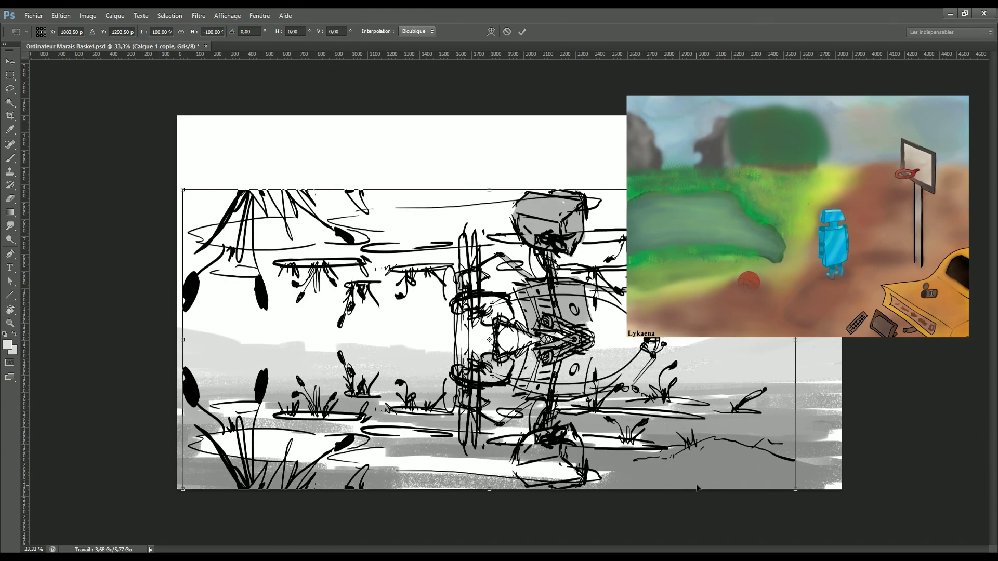
key("Return")
key("b")
key("v")
mouse_move(670, 351)
left_mouse_down()
mouse_move(688, 446)
mouse_move(708, 450)
left_mouse_up()
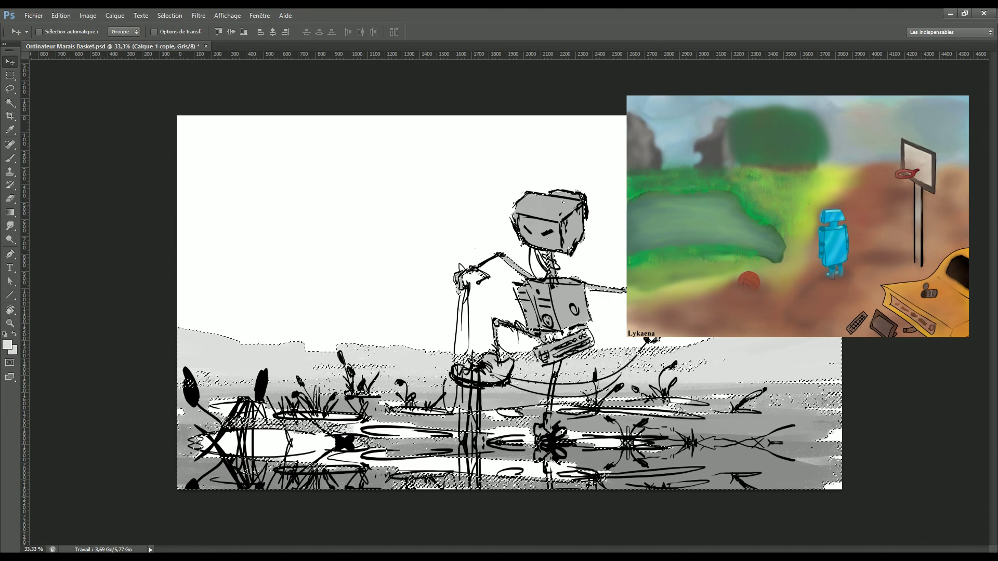
key("ctrl+backslash")
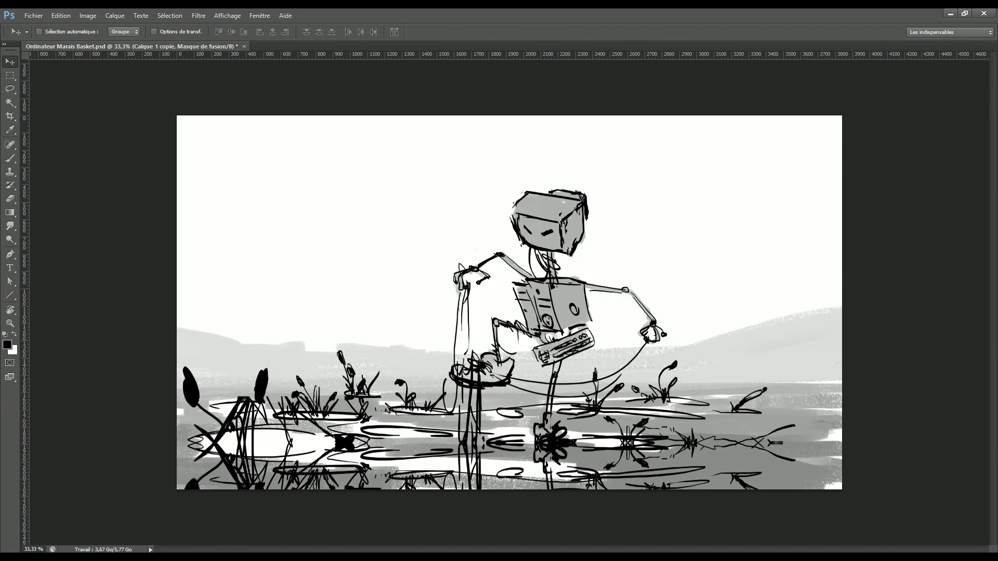
Paint-bucket the mask to hide the reflection outside the water, then save the PSD.
right_click(10, 212)
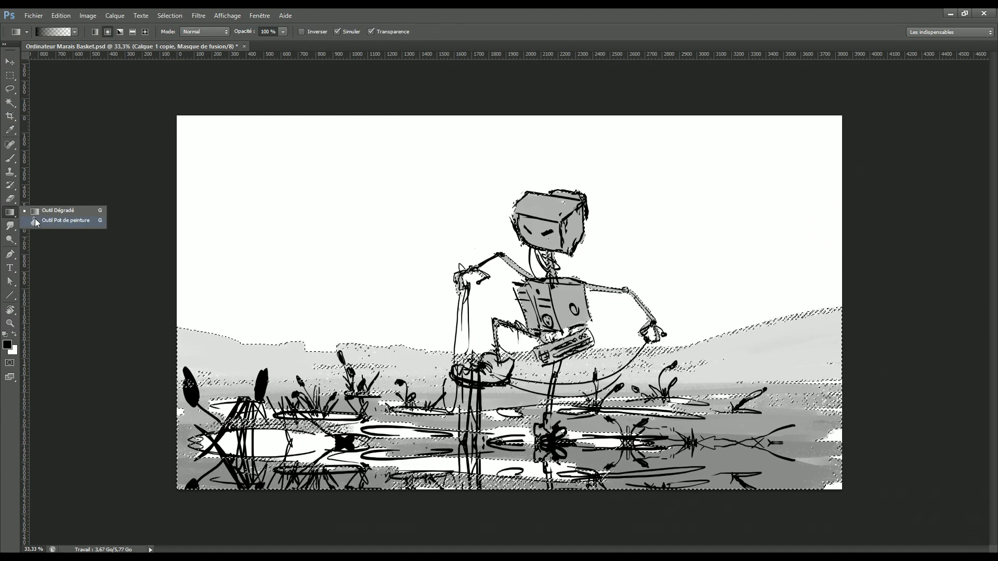
left_click(52, 221)
left_click(579, 457)
key("ctrl+s")
key("Return")
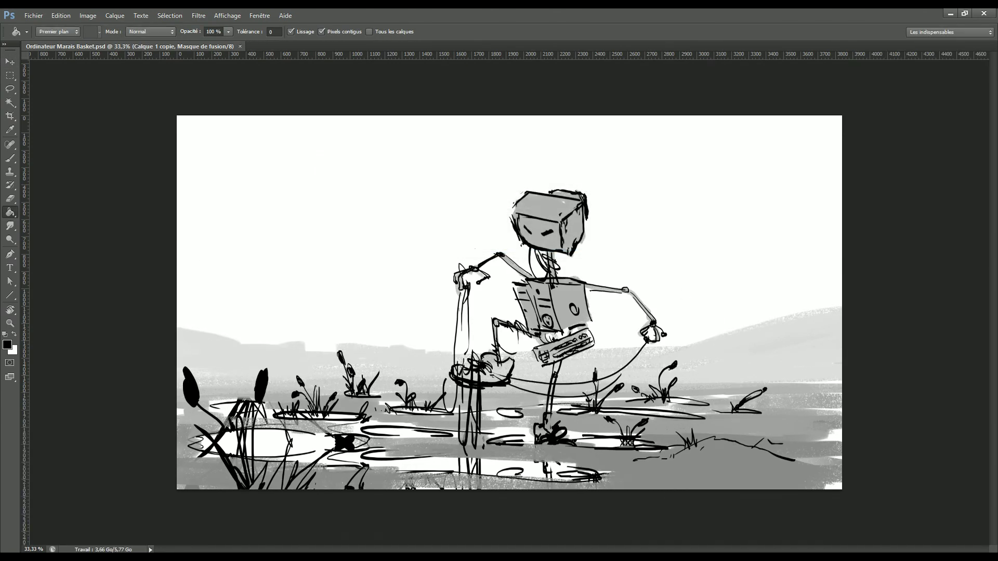
Target the reflection layer, then create a new layer Calque 3 above Calque 2.
key("ctrl+2")
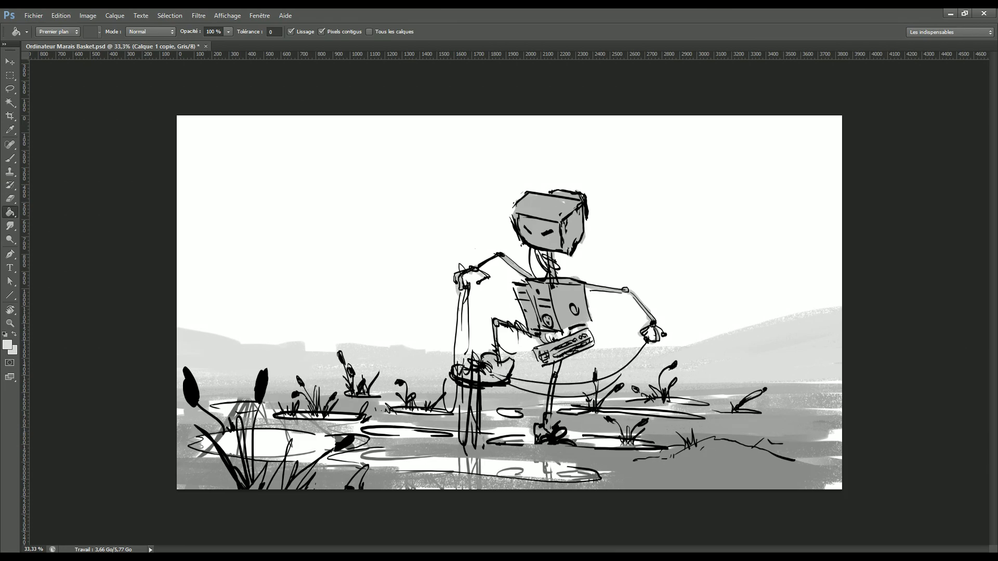
key("alt+bracketleft")
key("alt+bracketright")
left_click(7, 345)
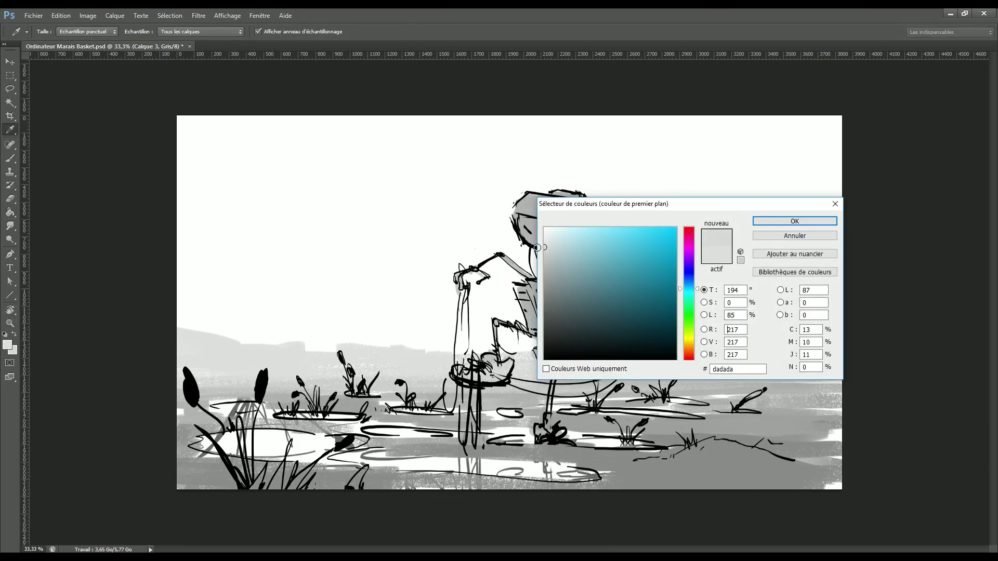
Confirm the light grey foreground, shrink the brush to 175 and save.
left_click(775, 222)
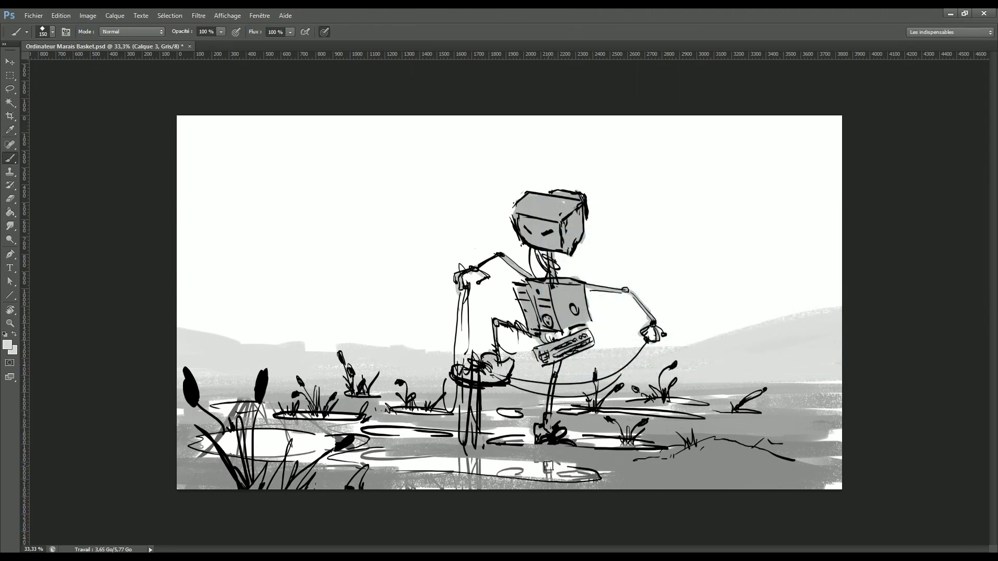
key("bracketleft")
key("bracketleft")
key("bracketleft")
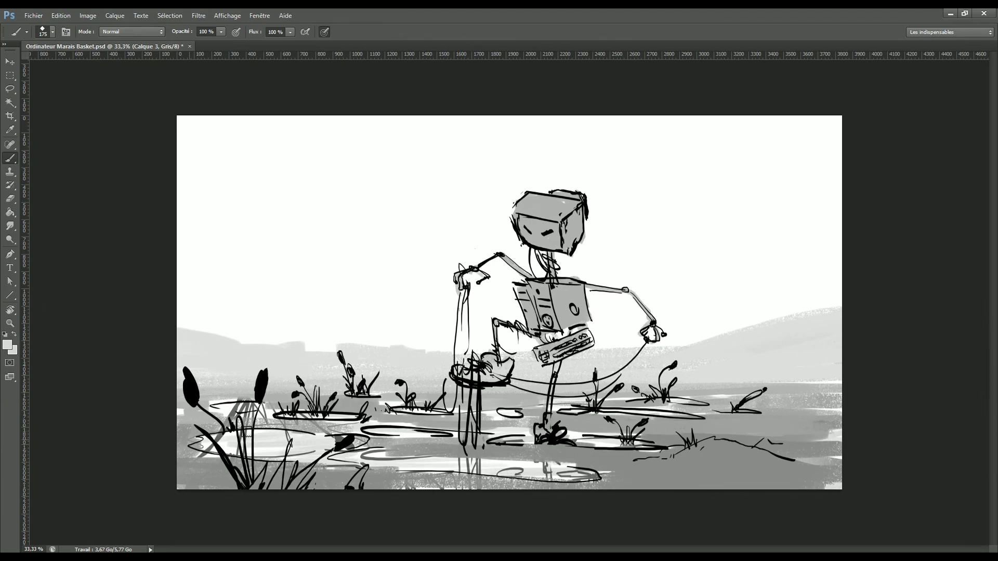
key("ctrl+s")
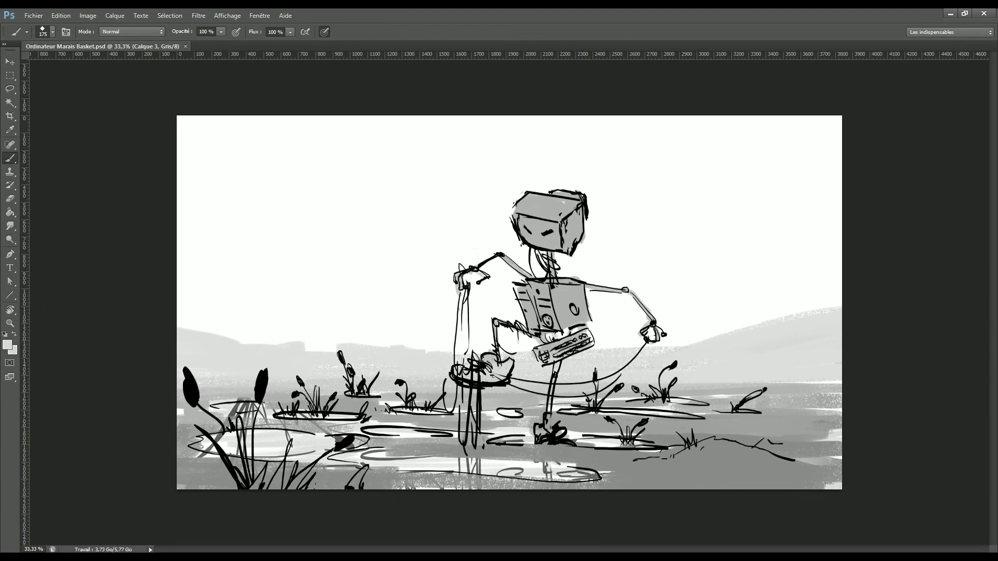
Fill the Arrière-plan sky with light grey d9d9d9 using the Paint Bucket, then save.
key("alt+bracketleft")
key("i")
left_click(7, 344)
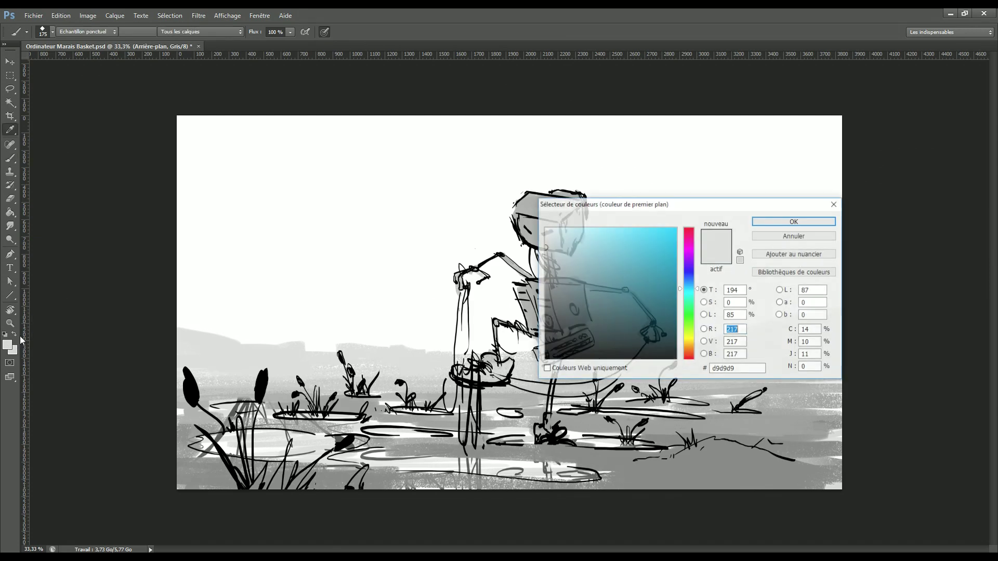
left_click(792, 222)
key("g")
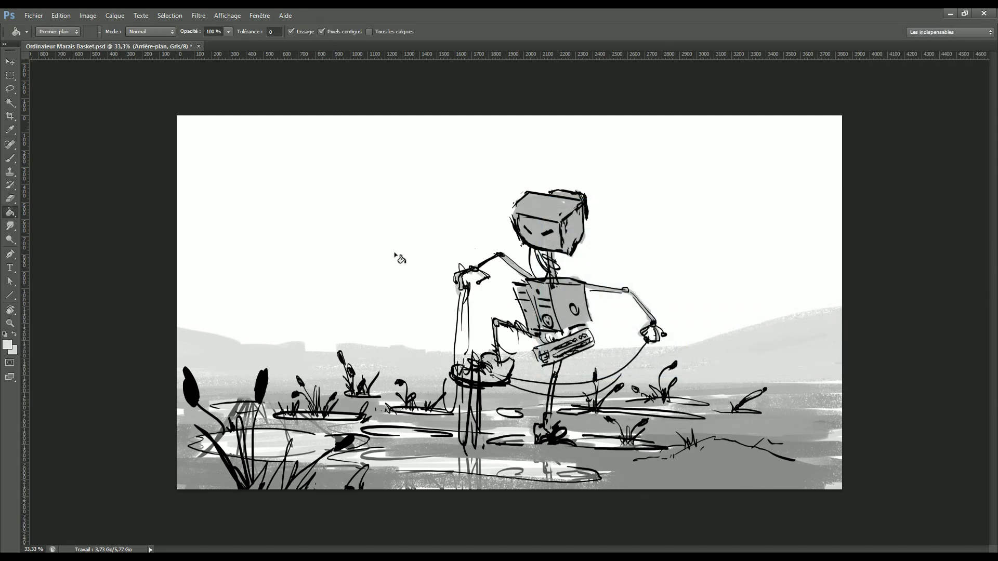
left_click(396, 256)
key("ctrl+s")
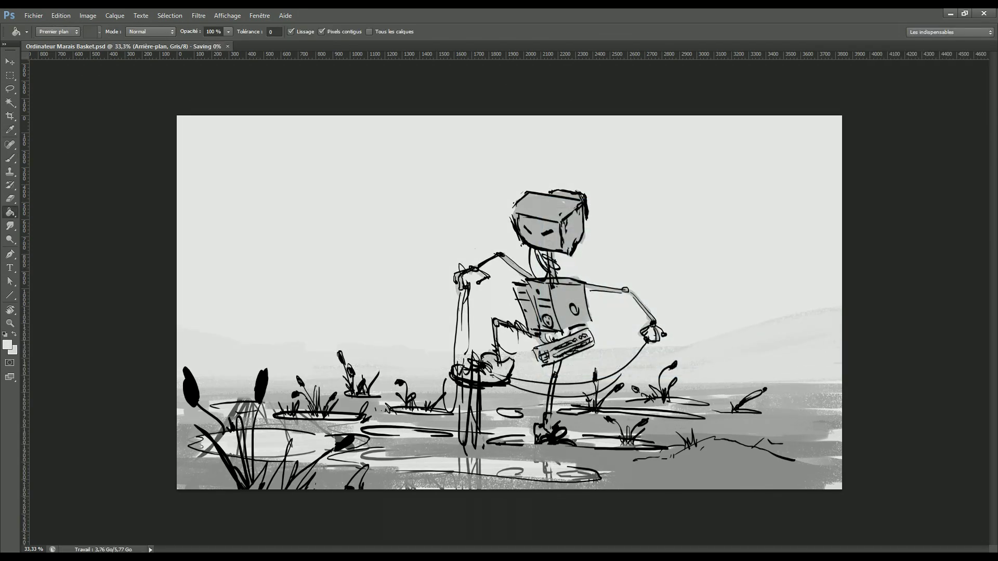
key("ctrl+shift+alt+n")
Sample the light sky grey and paint a faint cloud streak across the right sky.
key("i")
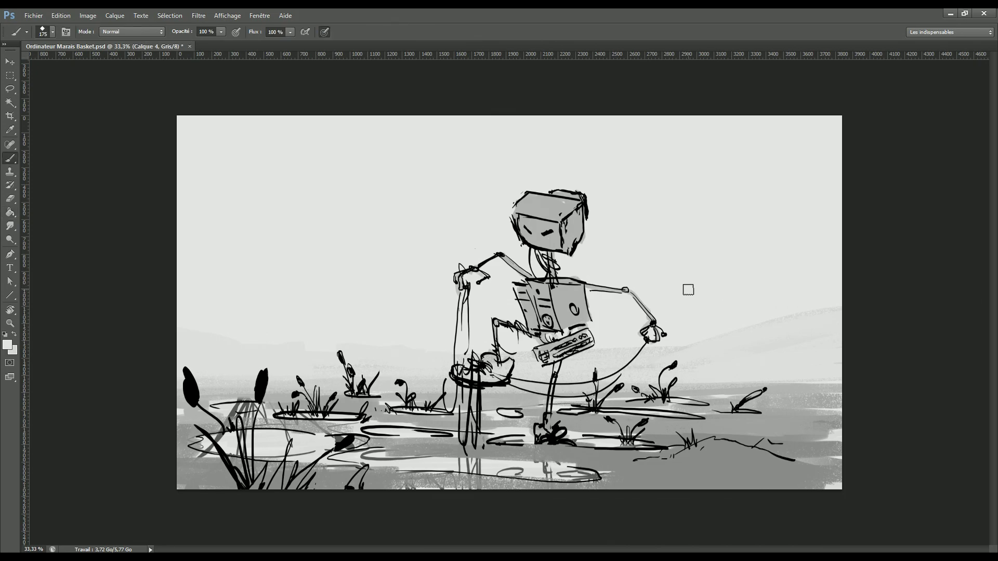
left_click(7, 345)
left_click(437, 246)
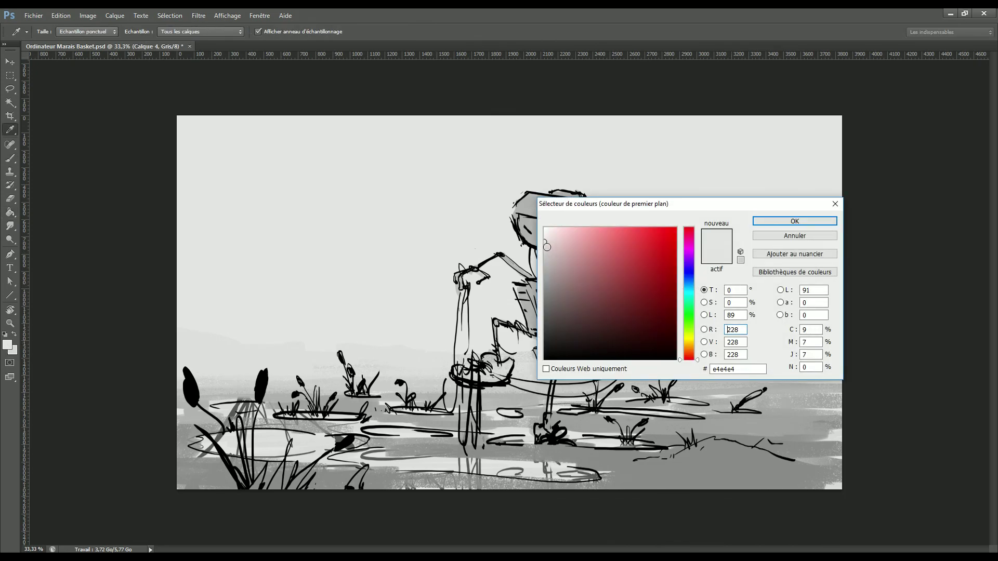
left_click(795, 221)
key("b")
key("bracketright")
left_click_drag(679, 288, 875, 272)
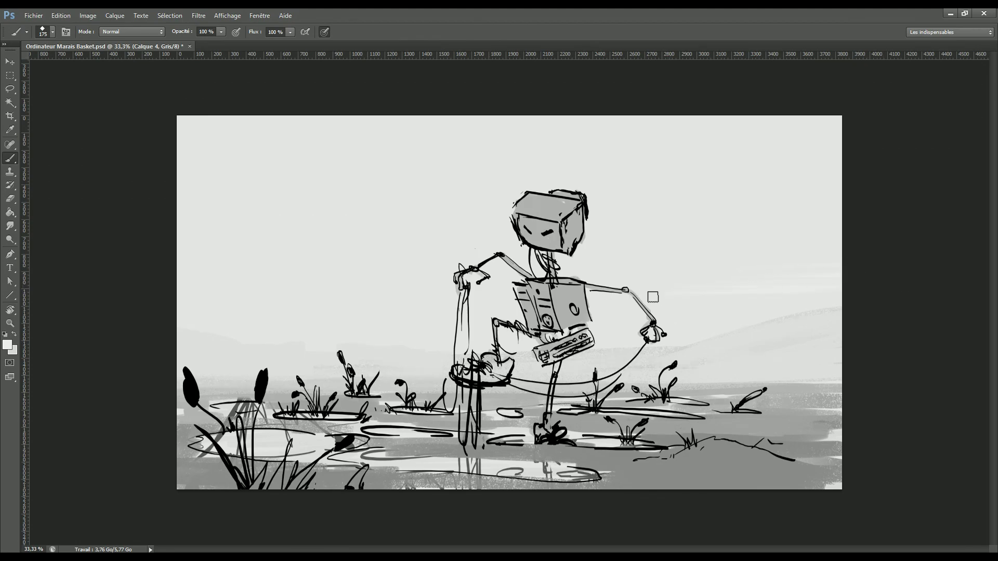
key("bracketright")
key("bracketright")
key("bracketright")
key("bracketright")
Resample the sky grey and paint light cloud streaks across the left sky.
key("i")
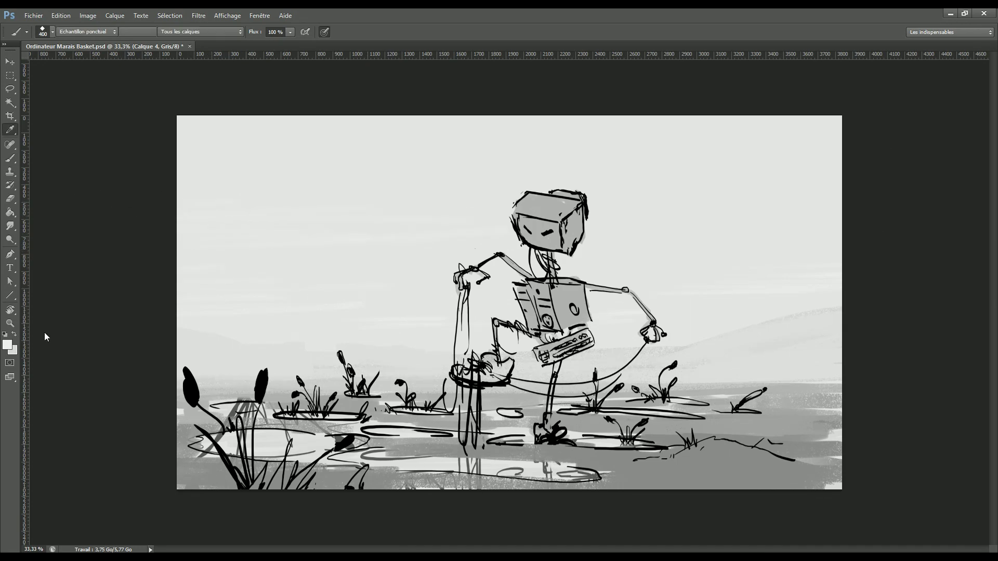
left_click(7, 344)
left_click(789, 223)
key("b")
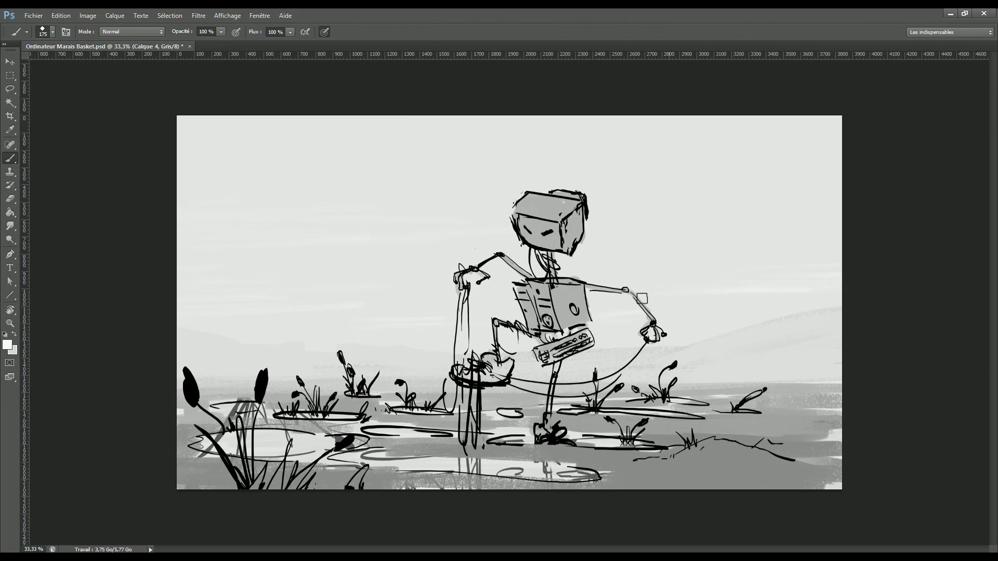
key("bracketright")
left_click_drag(199, 239, 435, 227)
key("bracketleft")
key("bracketleft")
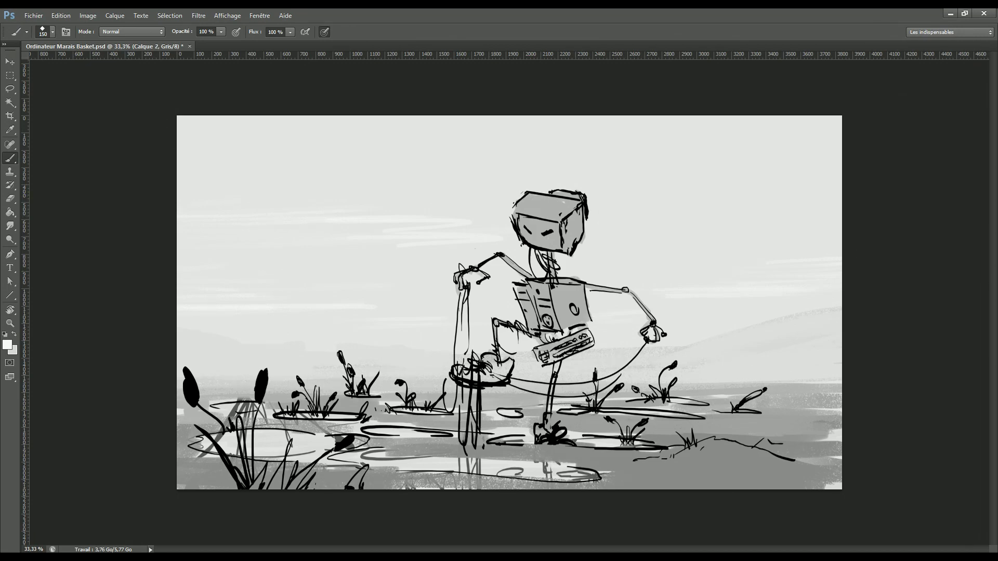
With a 100 px brush, paint light grey highlights on the robot's head, torso, arms and foot.
key("bracketleft")
key("bracketleft")
mouse_move(526, 194)
left_mouse_down()
mouse_move(564, 196)
mouse_move(515, 207)
left_mouse_up()
left_click_drag(571, 281, 531, 279)
left_click_drag(460, 290, 464, 269)
left_click_drag(607, 288, 624, 290)
left_click_drag(486, 363, 503, 372)
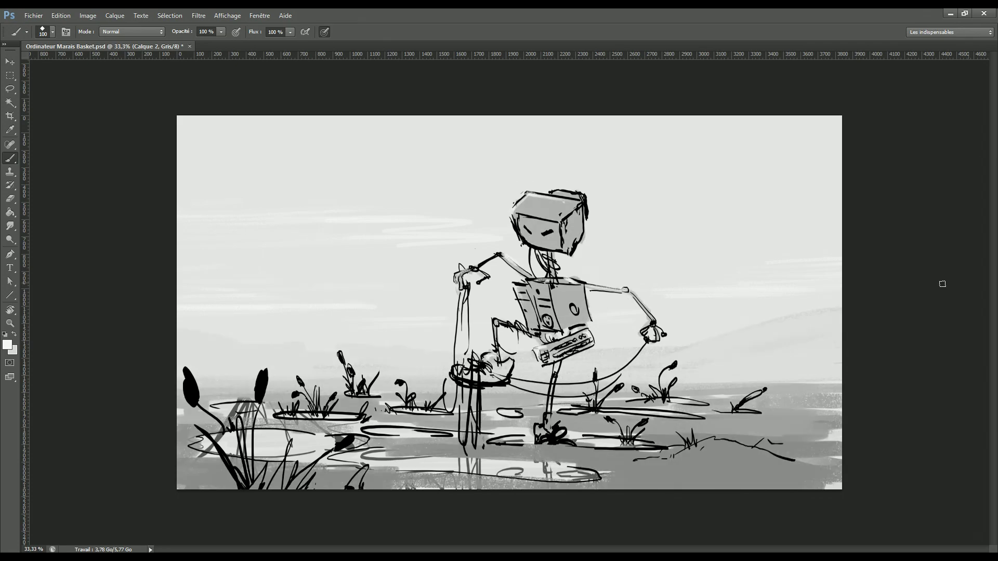
Sample mid grey from the canvas and shade the foot, then the upper torso with a 175 px brush.
left_click(720, 465, "alt")
left_click_drag(477, 380, 496, 390)
key("bracketright")
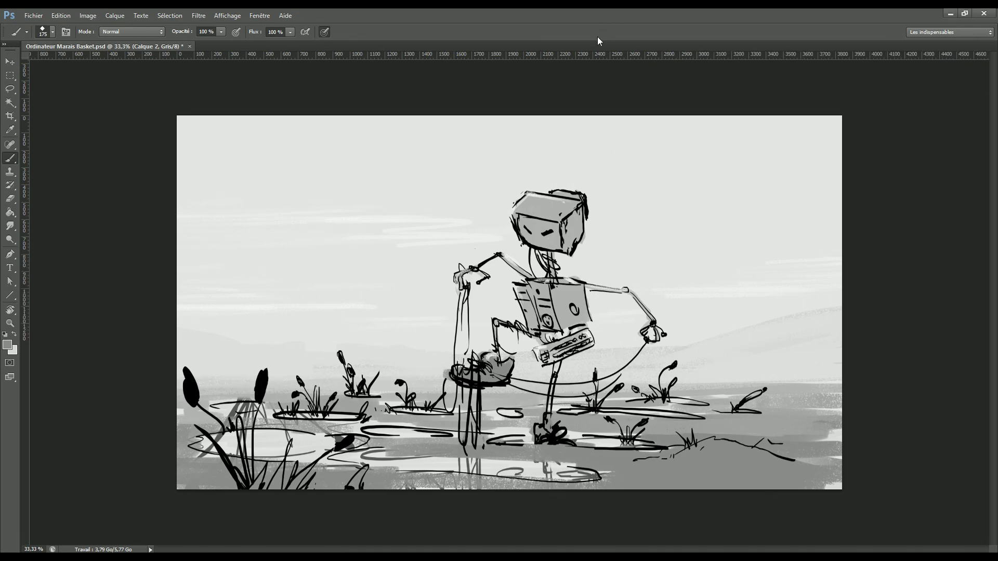
mouse_move(572, 294)
left_mouse_down()
mouse_move(535, 285)
mouse_move(569, 282)
mouse_move(582, 312)
mouse_move(564, 322)
mouse_move(550, 309)
mouse_move(540, 318)
mouse_move(520, 289)
mouse_move(556, 353)
mouse_move(586, 341)
mouse_move(543, 358)
left_mouse_up()
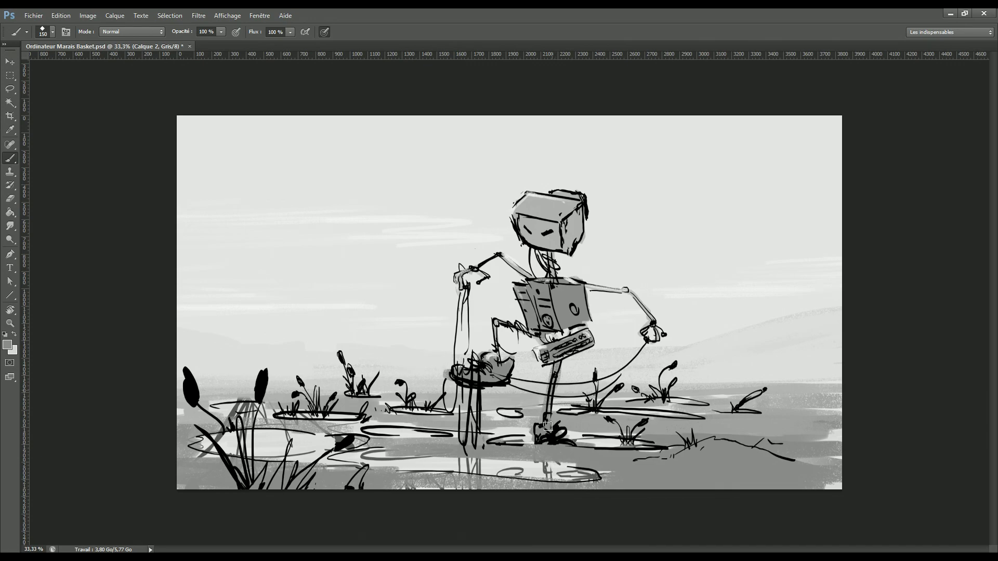
left_click(8, 345)
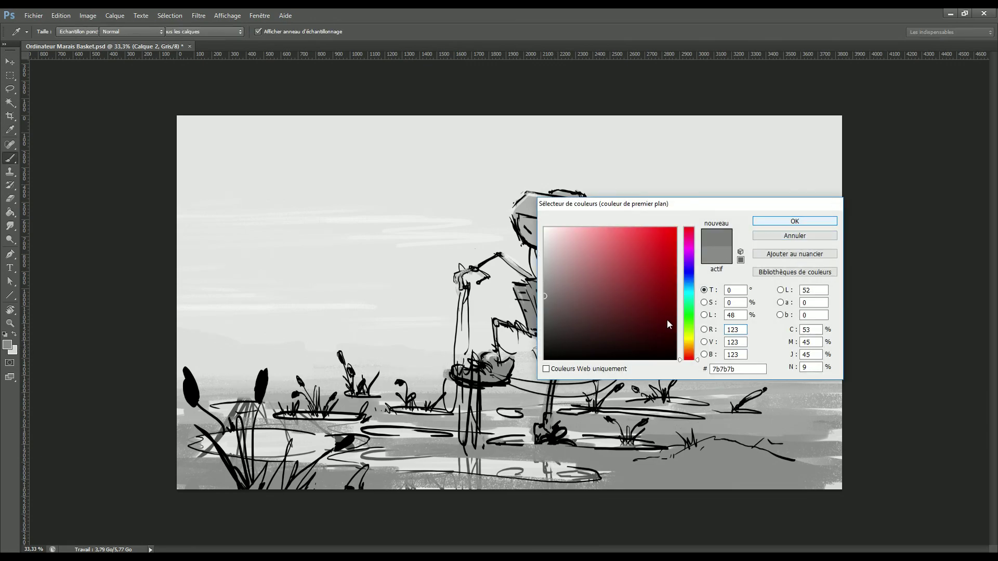
Confirm the mid grey, then set a darker grey as the foreground colour.
left_click(782, 221)
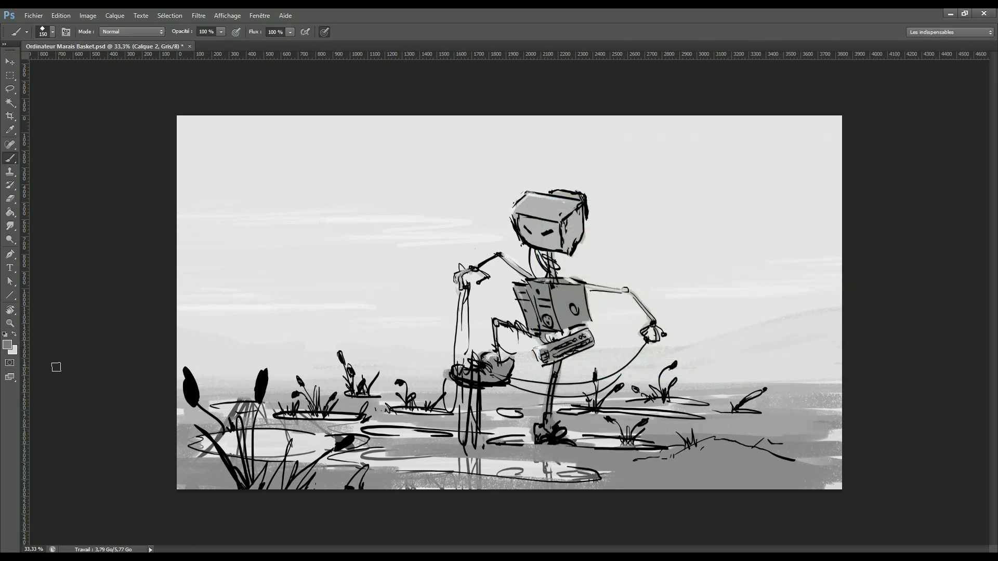
left_click(7, 345)
left_click(609, 312)
left_click(769, 223)
Shade the robot's foot, torso and keyboard dark grey, using 100, 175 and 125 px brushes.
key("bracketleft")
key("bracketleft")
left_click_drag(561, 428, 546, 441)
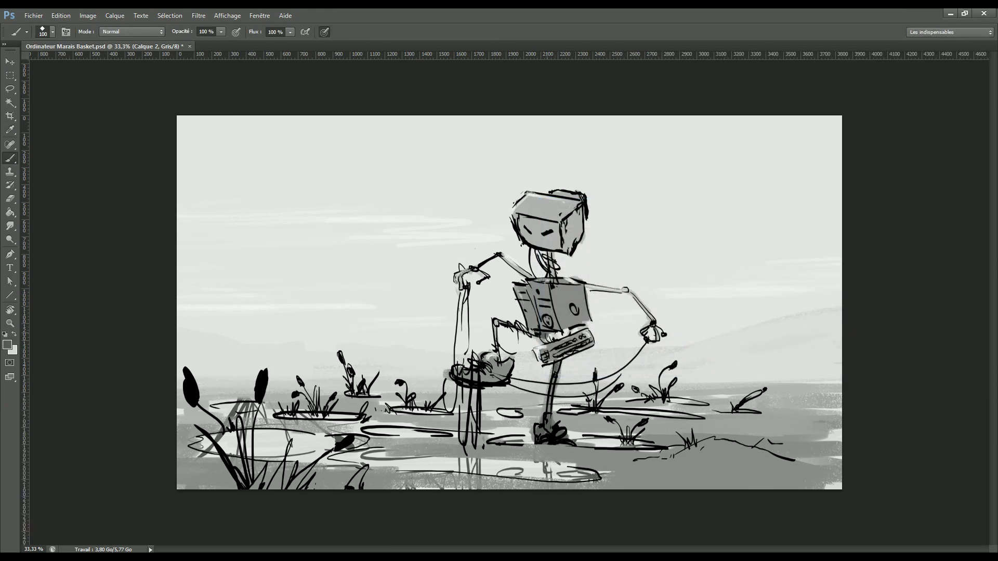
key("bracketright")
key("bracketright")
mouse_move(554, 308)
left_mouse_down()
mouse_move(576, 291)
mouse_move(586, 319)
mouse_move(630, 291)
mouse_move(653, 325)
left_mouse_up()
key("bracketleft")
key("bracketleft")
mouse_move(551, 352)
left_mouse_down()
mouse_move(580, 330)
mouse_move(479, 369)
mouse_move(512, 364)
mouse_move(457, 374)
left_mouse_up()
Darken the left hand and top of the head, then lasso-select the robot's face.
key("bracketleft")
key("bracketleft")
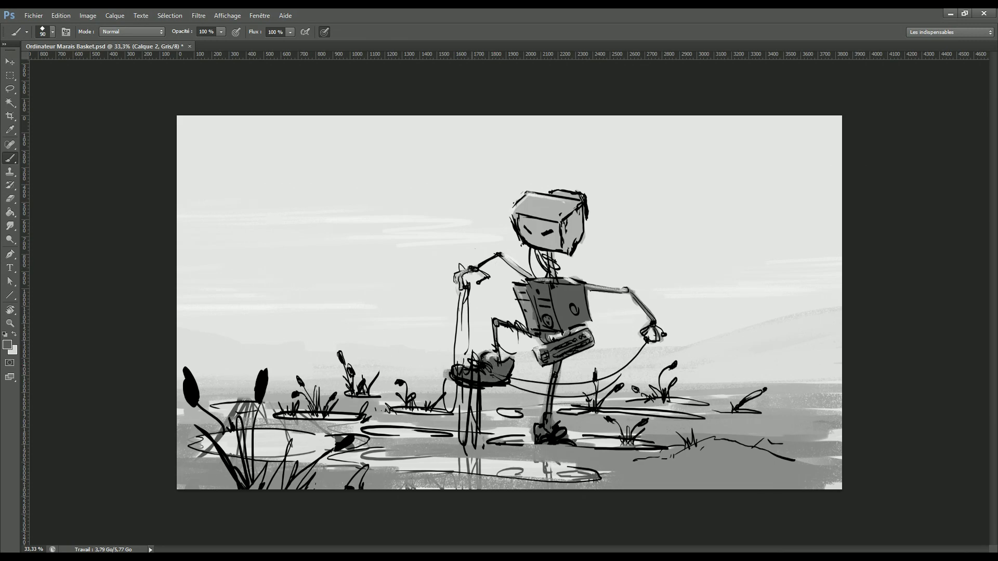
left_click_drag(470, 272, 460, 288)
key("bracketright")
key("bracketright")
mouse_move(534, 200)
left_mouse_down()
mouse_move(536, 214)
mouse_move(567, 196)
mouse_move(568, 249)
left_mouse_up()
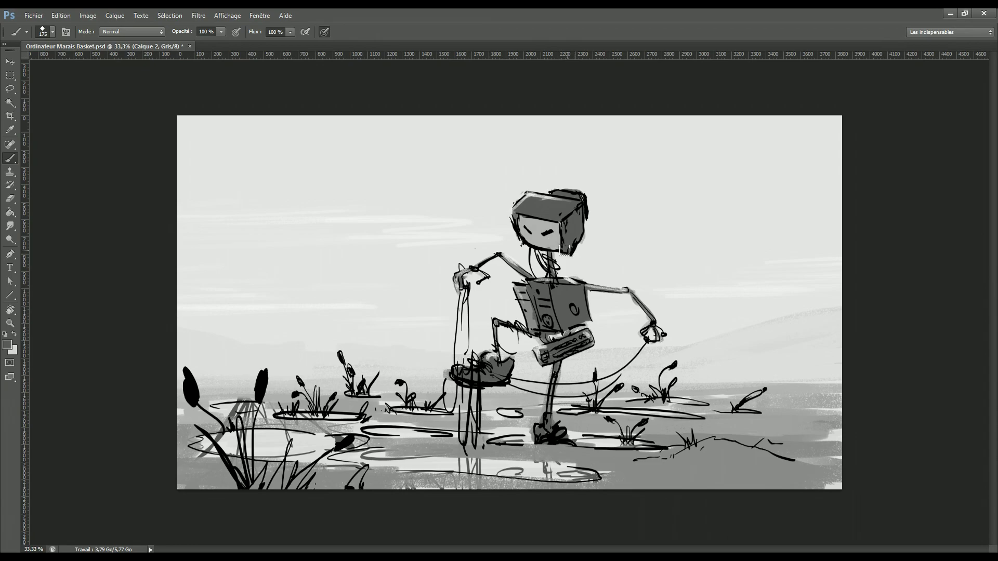
key("l")
left_click_drag(539, 226, 520, 218)
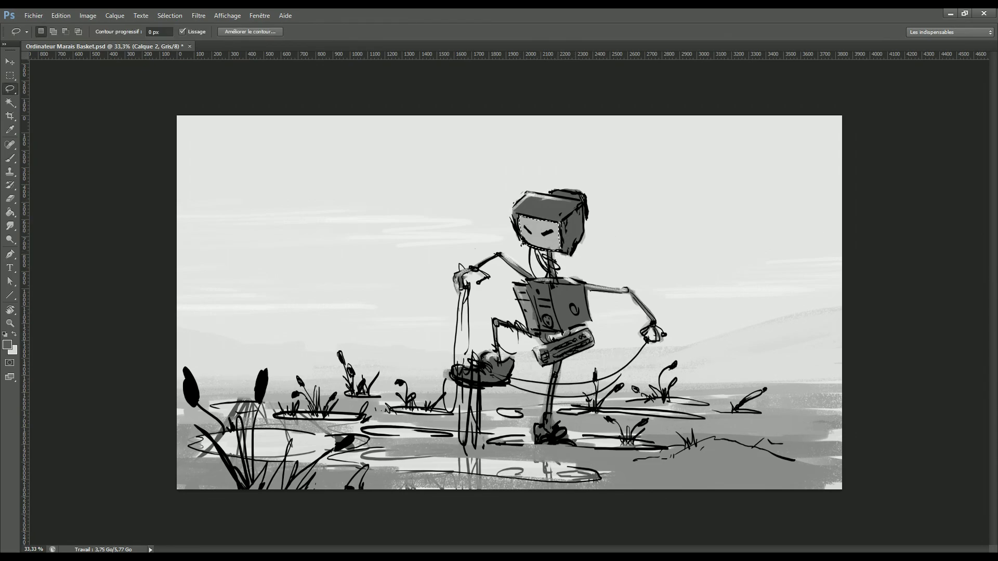
Set up the Gradient tool with the light colour for filling the face selection.
key("g")
right_click(10, 212)
left_click(52, 209)
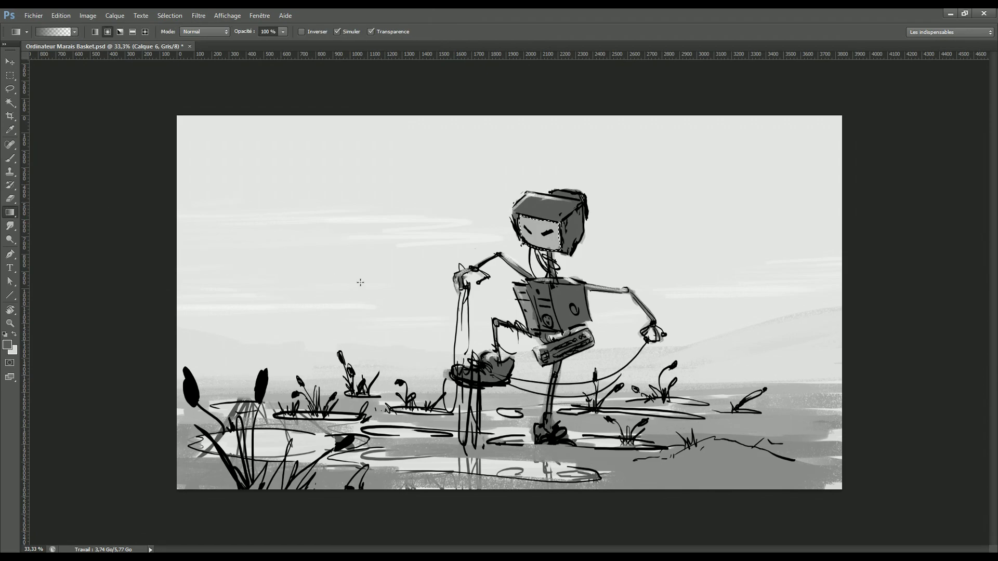
key("x")
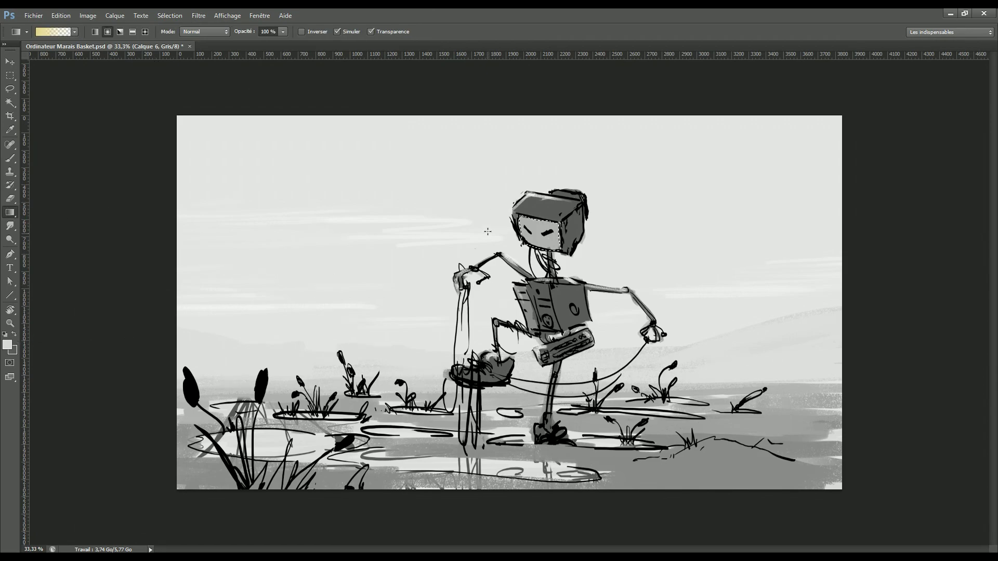
Deselect, save the document, and flip the canvas horizontally.
key("ctrl+d")
key("ctrl+s")
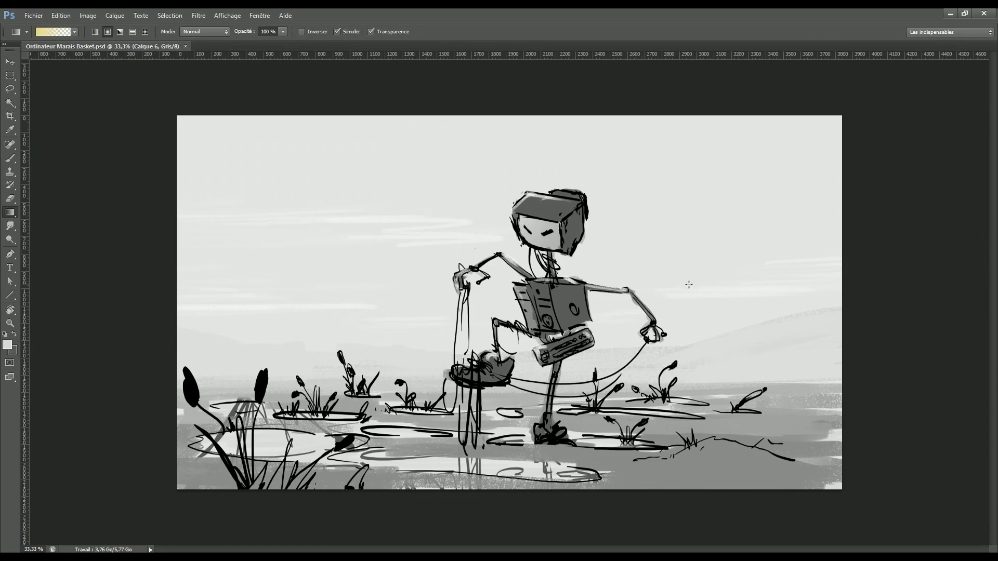
key("ctrl+shift+h")
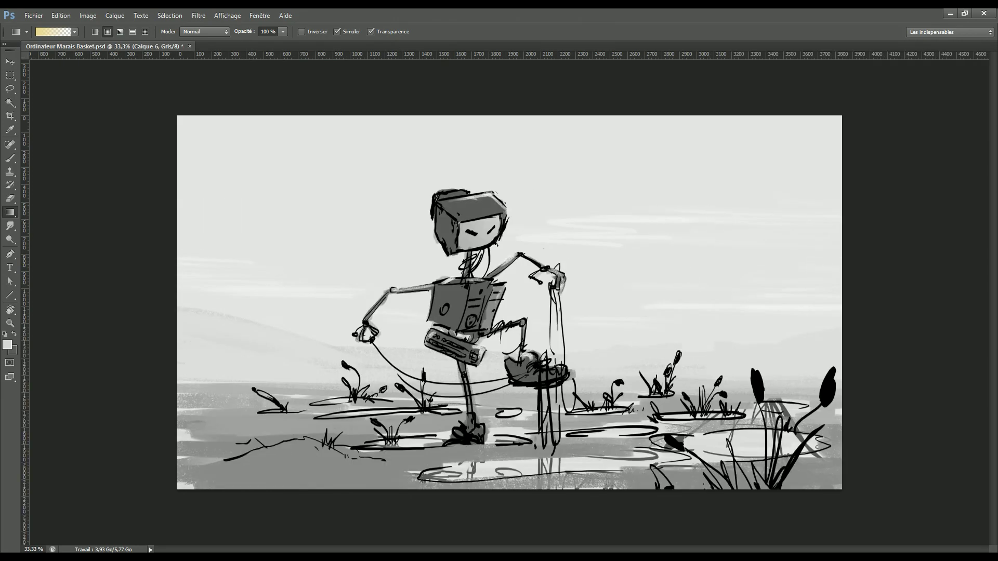
Set the brush colour to black 000000 and choose the 20 px brush preset.
key("b")
left_click(7, 344)
type("000000")
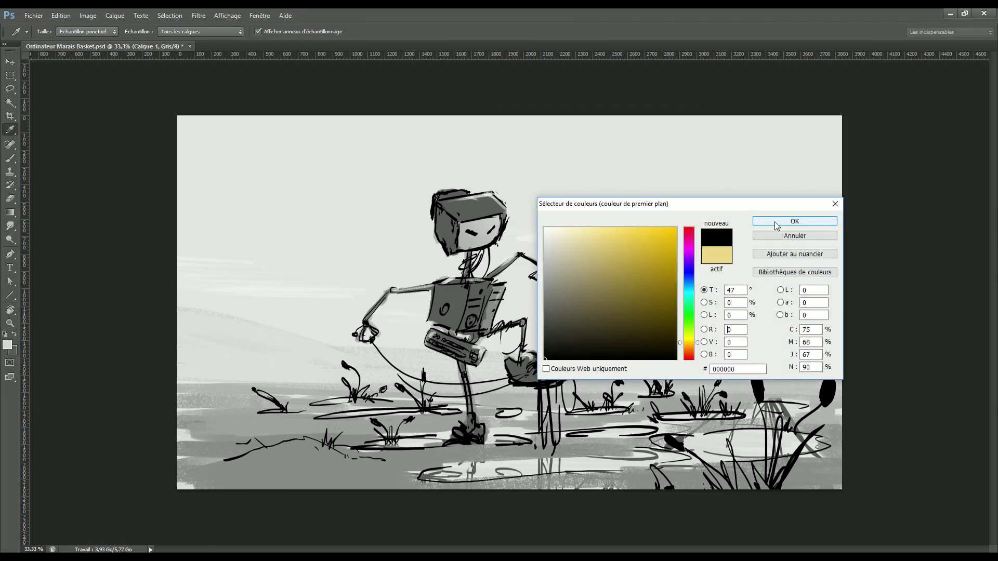
key("Return")
left_click(53, 32)
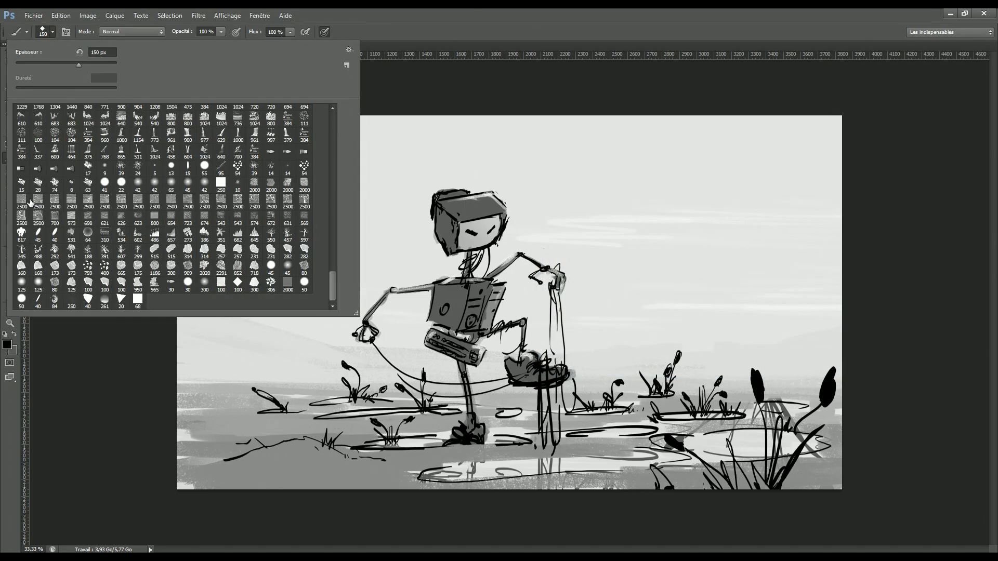
scroll(323, 256, "up", 10)
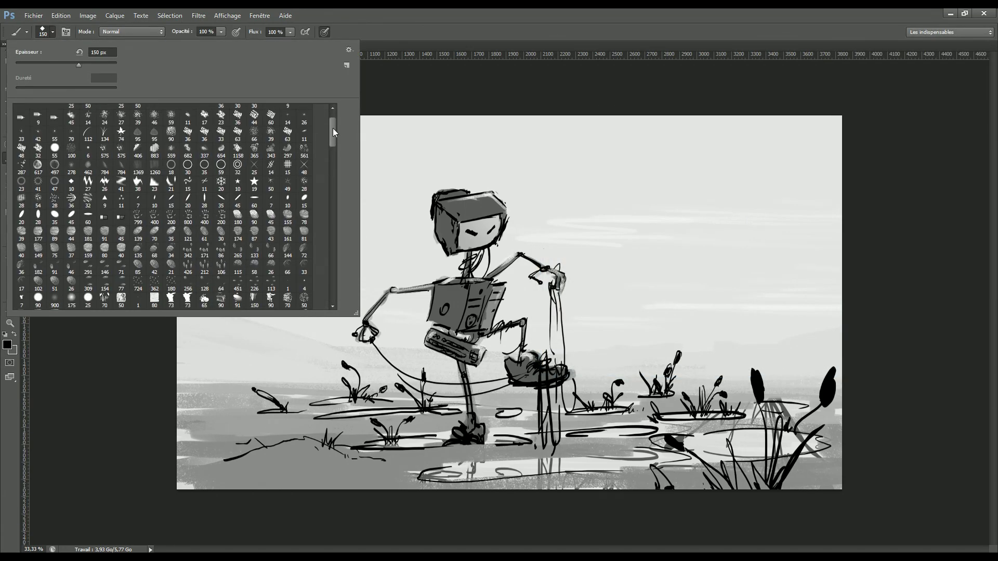
scroll(335, 133, "up", 2)
double_click(21, 243)
Ink two short strokes on the lower-left water and a horizon line across the canvas at 30 px.
left_click_drag(177, 416, 176, 439)
key("]")
left_click_drag(210, 399, 246, 396)
left_click_drag(165, 383, 850, 371)
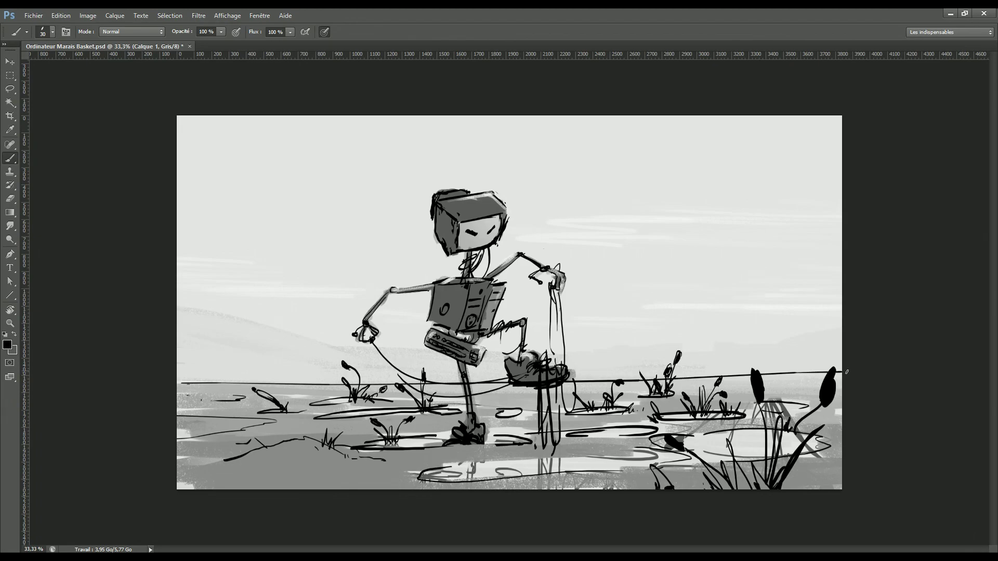
Outline distant hills on both sides, add extra horizon strokes, and mark lower-left ground strokes.
mouse_move(572, 379)
left_mouse_down()
mouse_move(659, 348)
mouse_move(756, 348)
mouse_move(819, 336)
left_mouse_up()
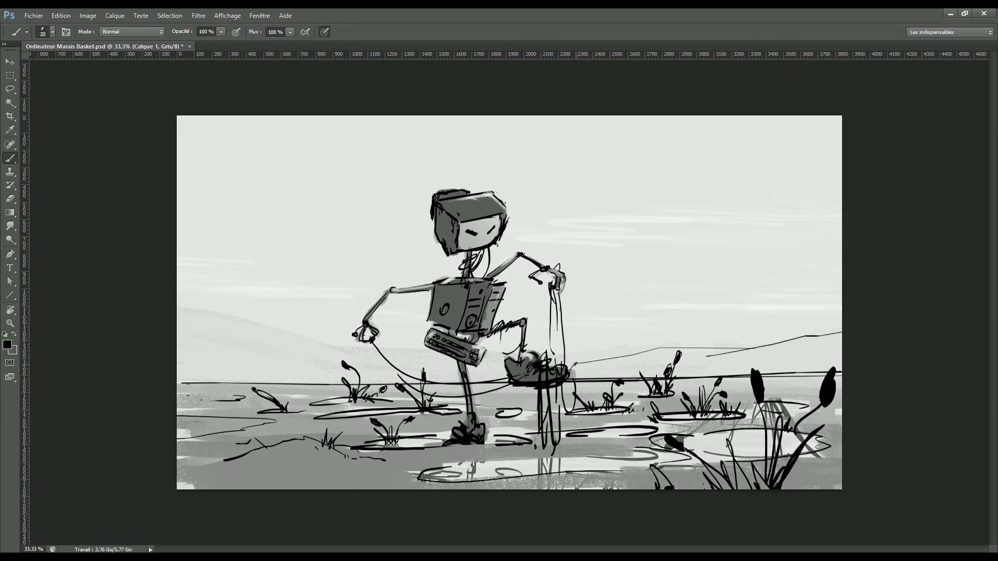
mouse_move(378, 357)
left_mouse_down()
mouse_move(422, 349)
mouse_move(177, 309)
mouse_move(315, 355)
mouse_move(292, 365)
left_mouse_up()
left_click_drag(703, 363, 662, 370)
left_click_drag(788, 363, 737, 374)
mouse_move(371, 387)
left_mouse_down()
mouse_move(188, 387)
mouse_move(468, 386)
left_mouse_up()
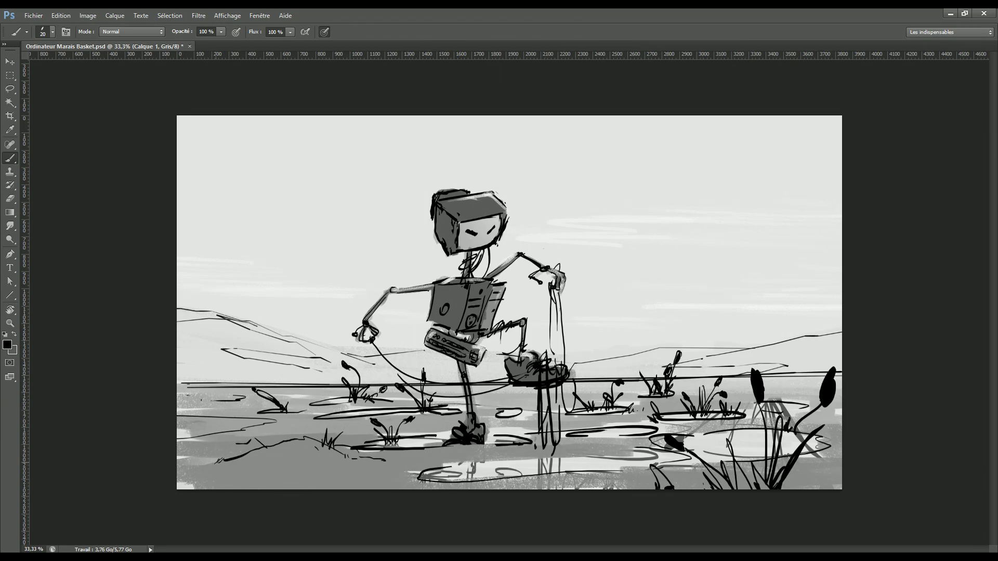
left_click_drag(200, 464, 265, 468)
left_click_drag(278, 467, 334, 462)
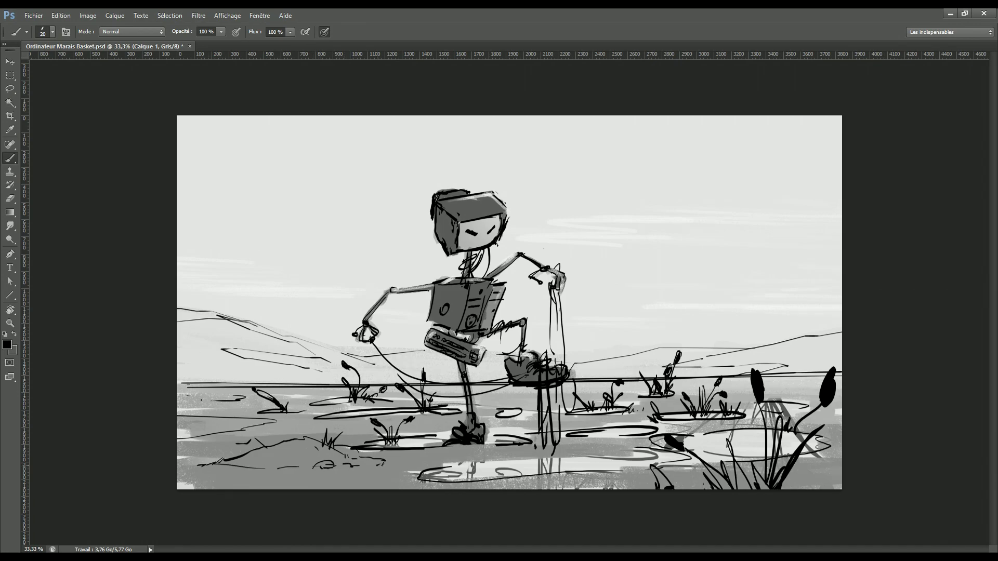